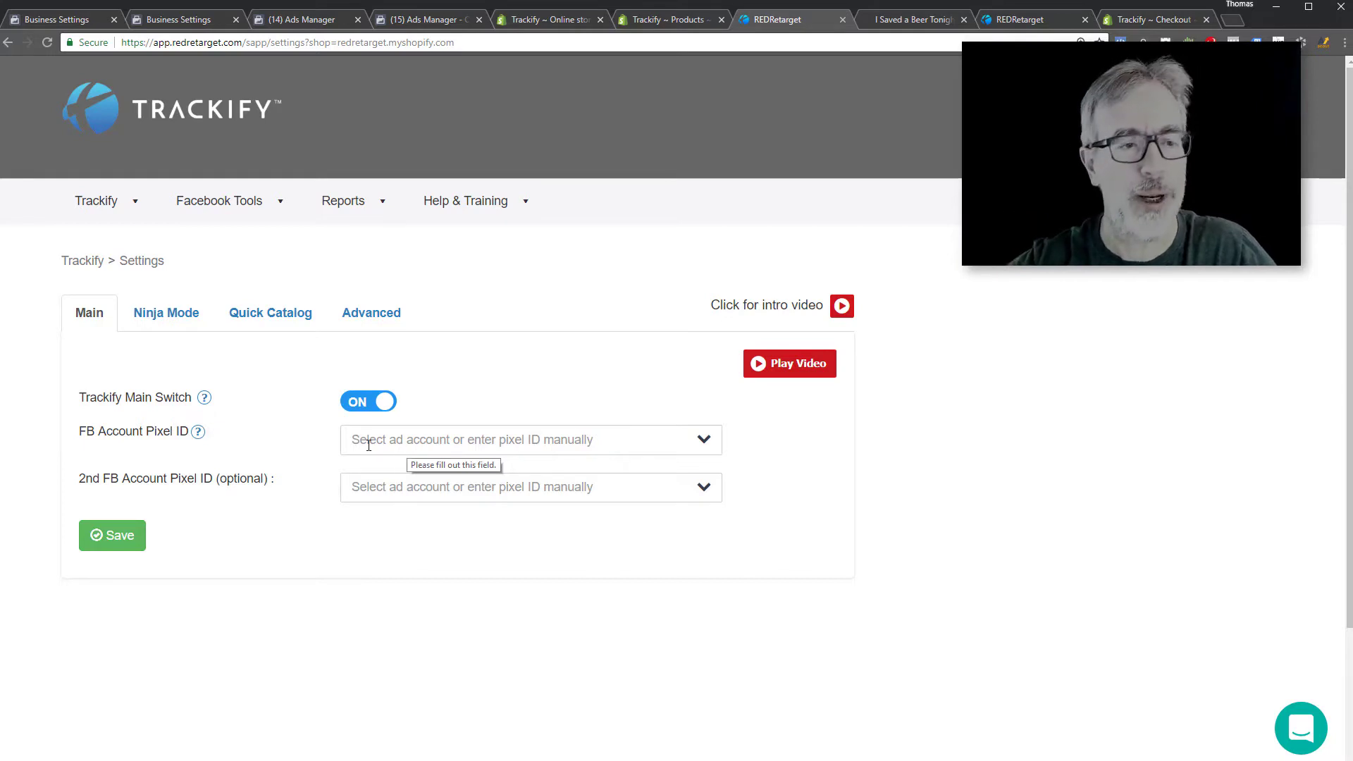
pyautogui.write('trainin')
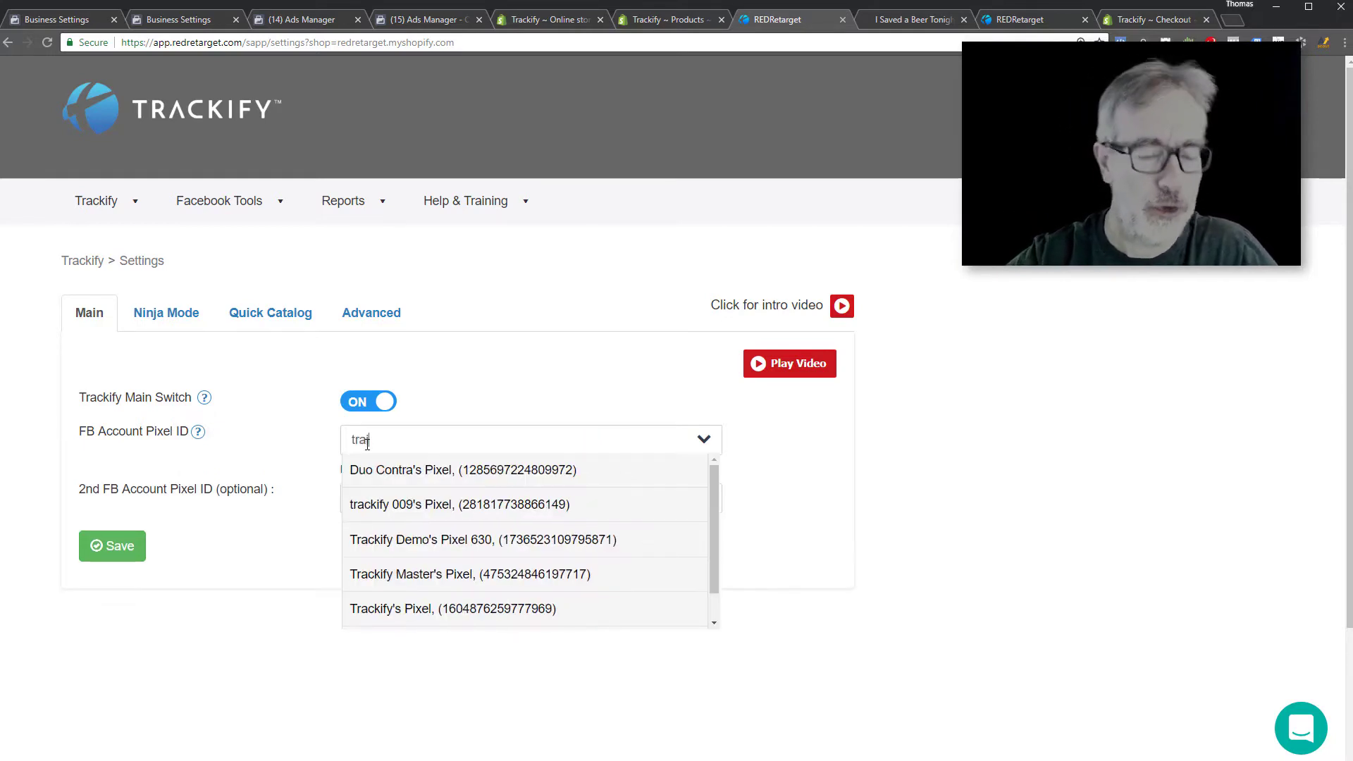
pyautogui.click(455, 474)
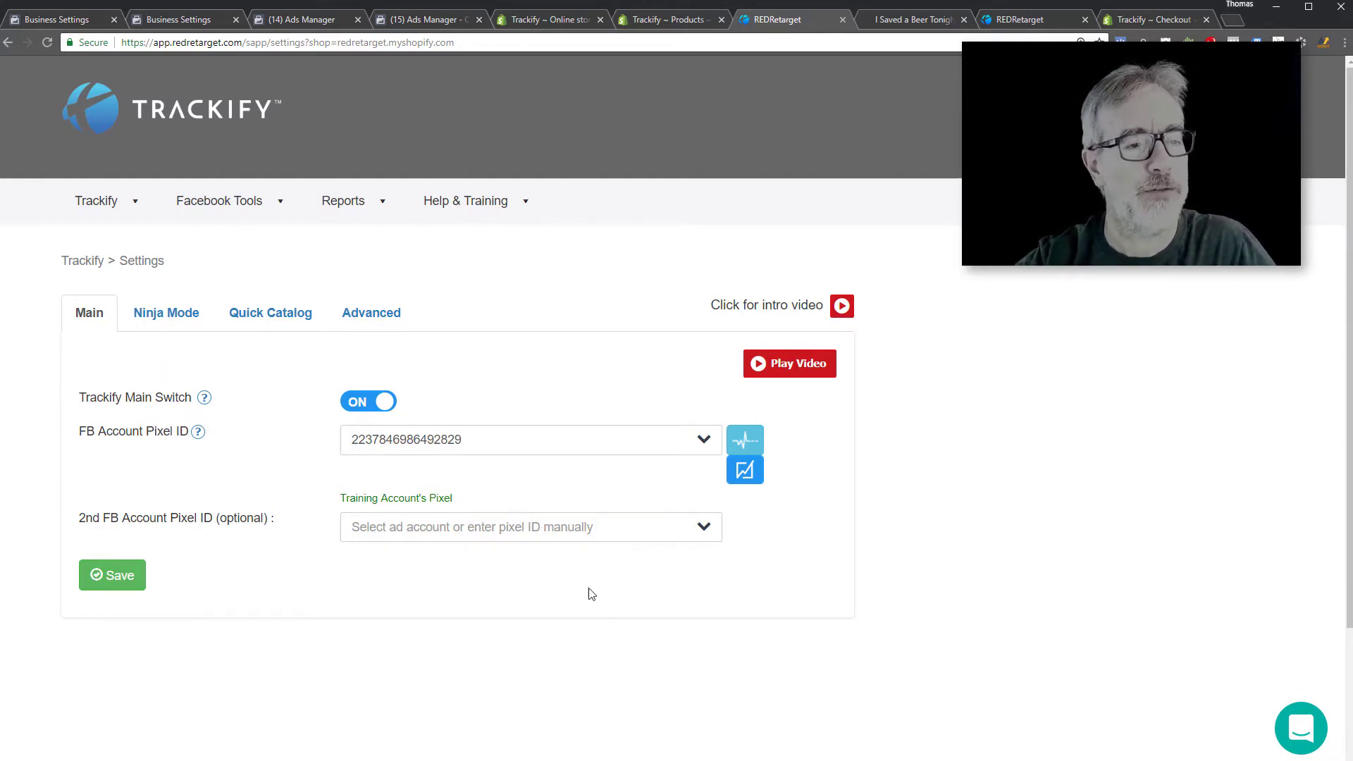
pyautogui.click(113, 577)
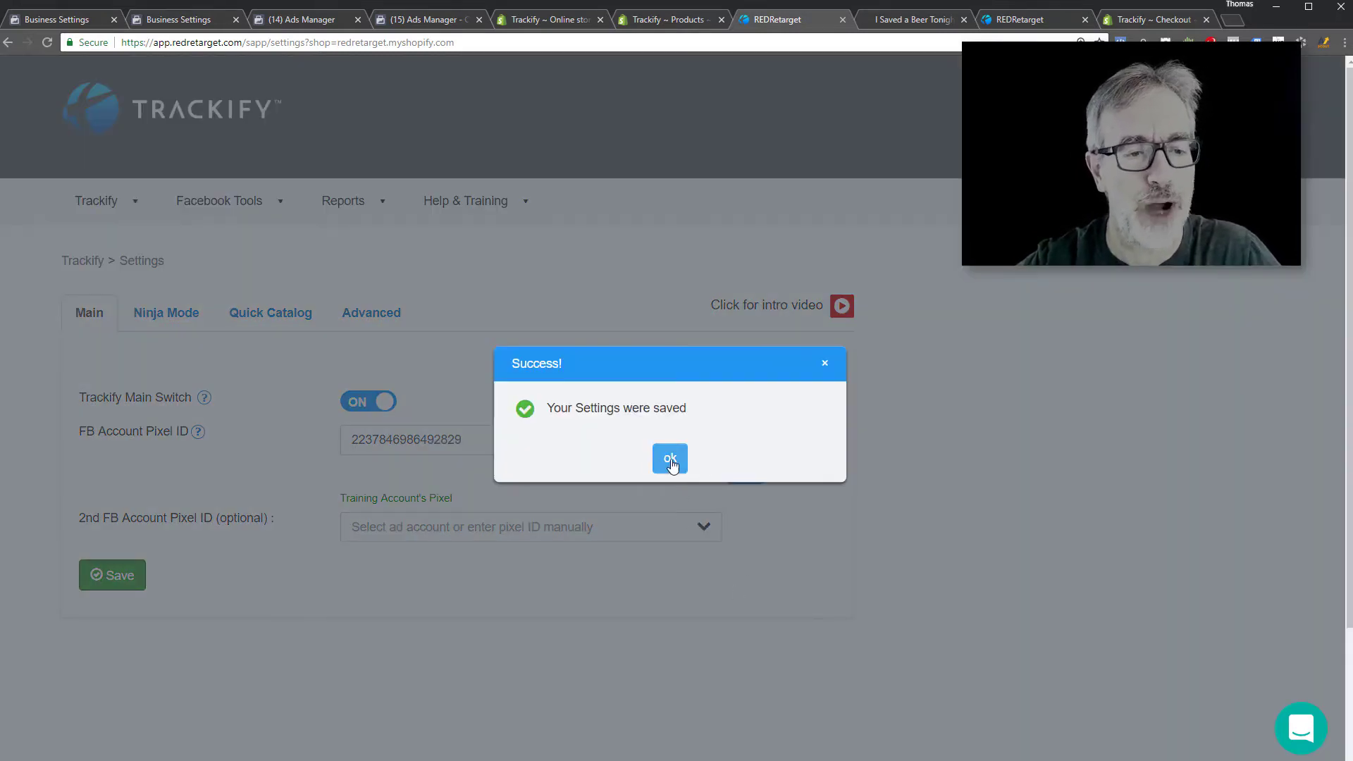
pyautogui.click(672, 464)
pyautogui.click(178, 321)
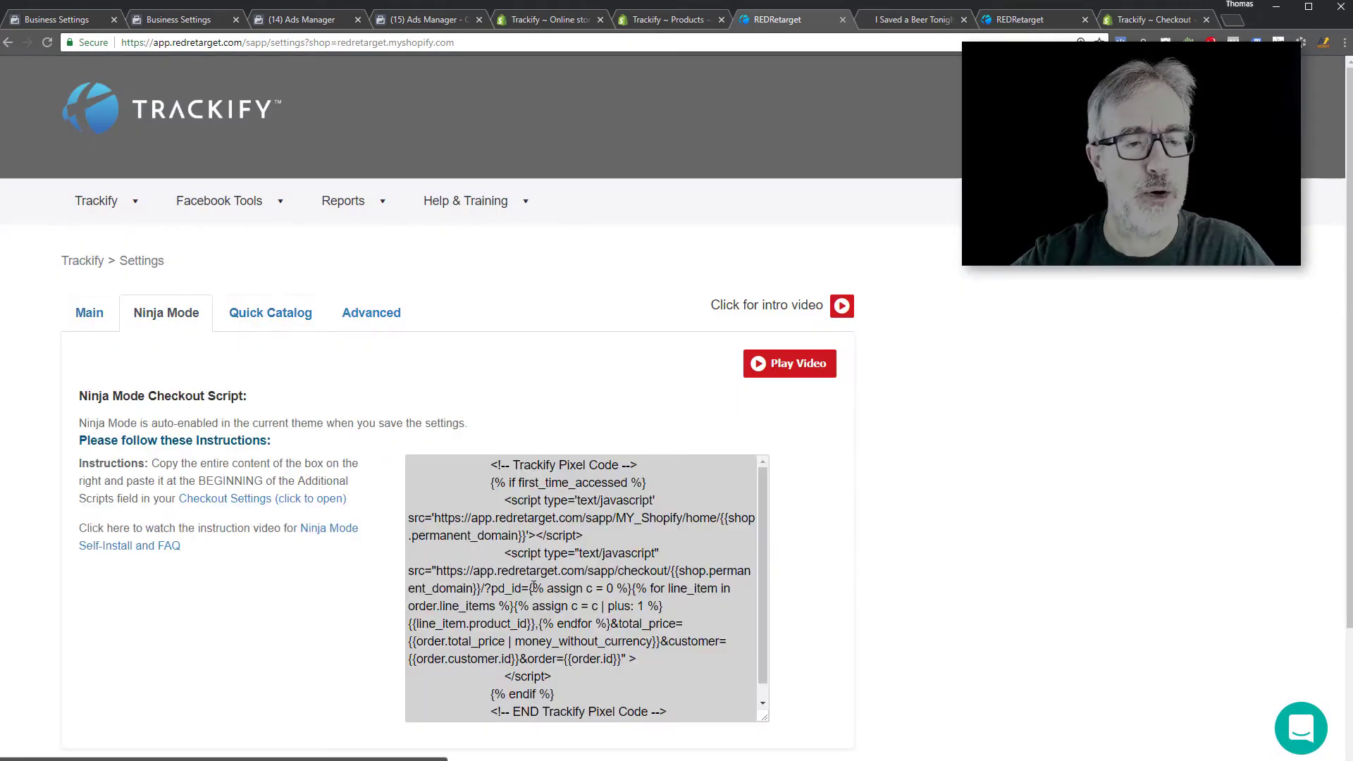
# Copy the whole Ninja Mode checkout script and open the Shopify Checkout settings link.
pyautogui.click(580, 541)
pyautogui.hotkey('ctrl', 'a')
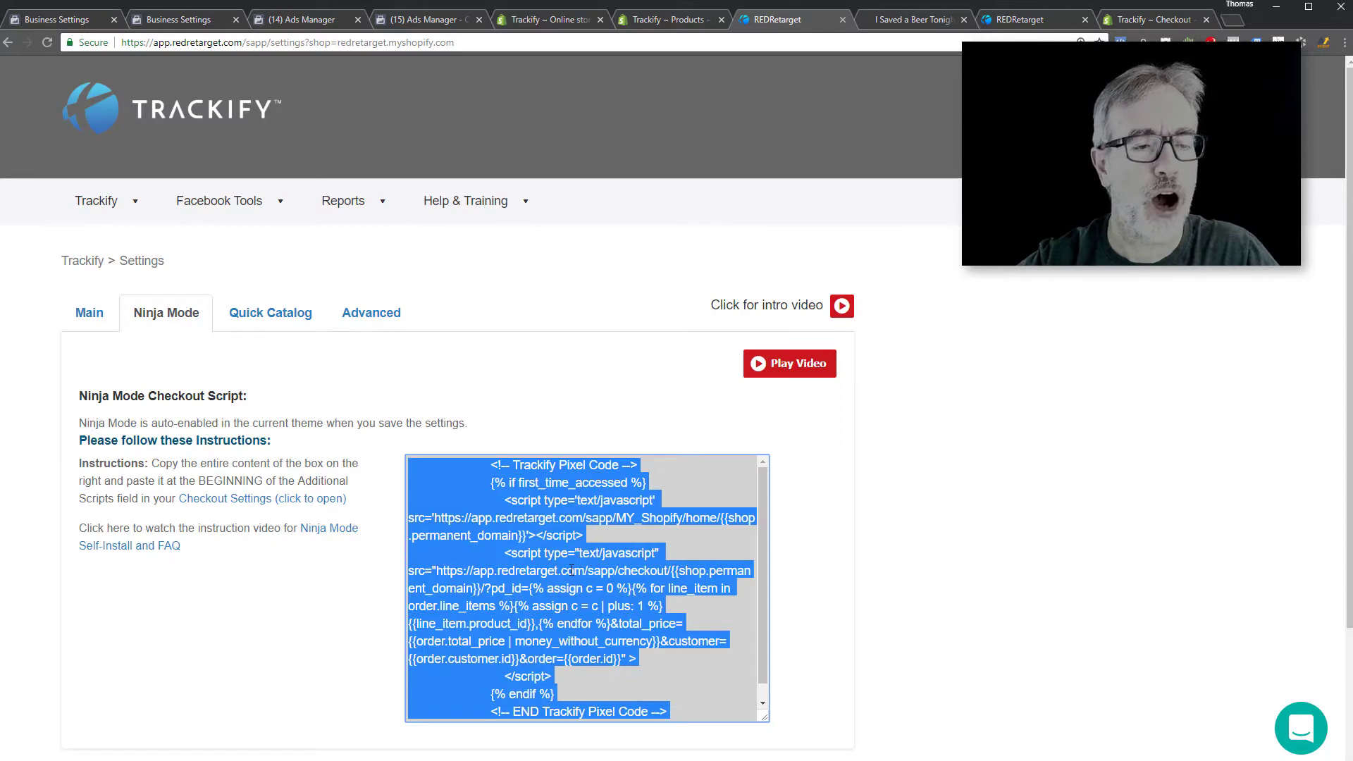
pyautogui.rightClick(571, 571)
pyautogui.click(597, 572)
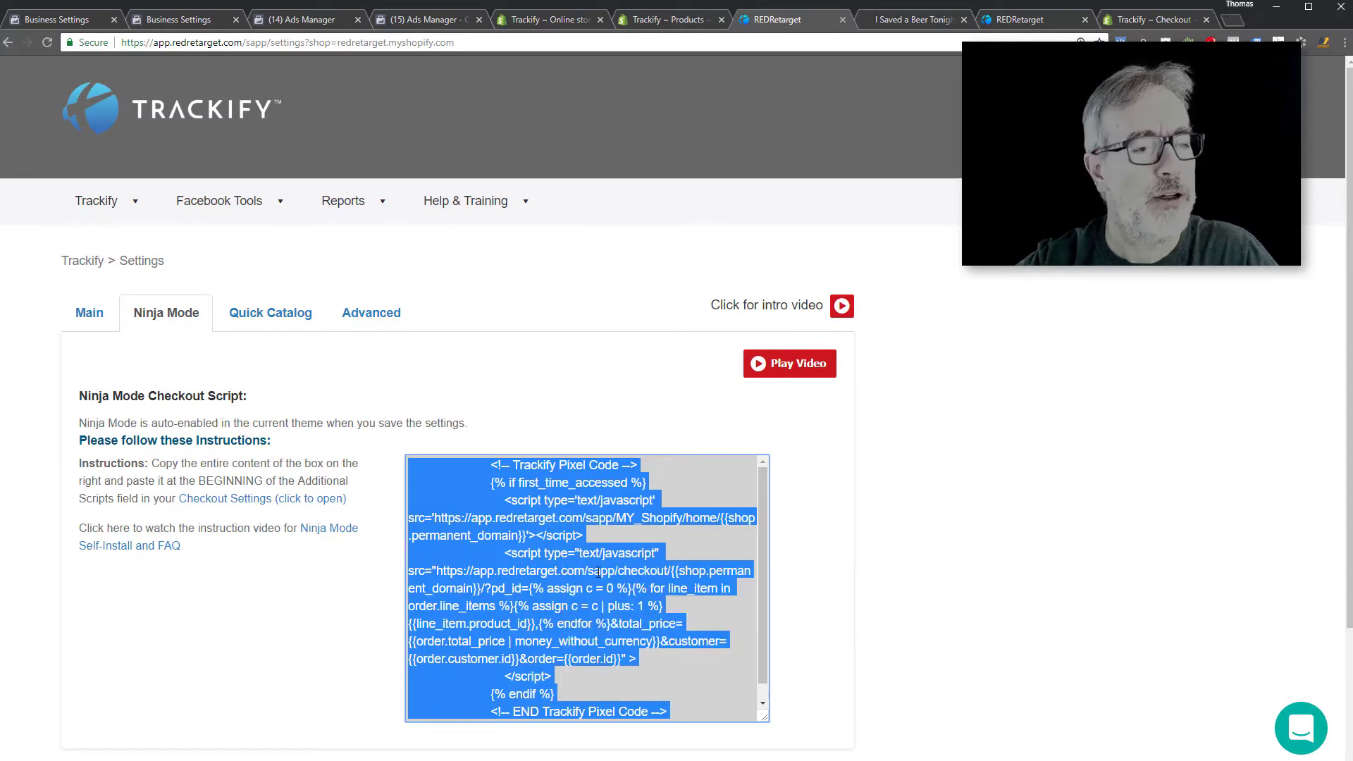
pyautogui.click(275, 499)
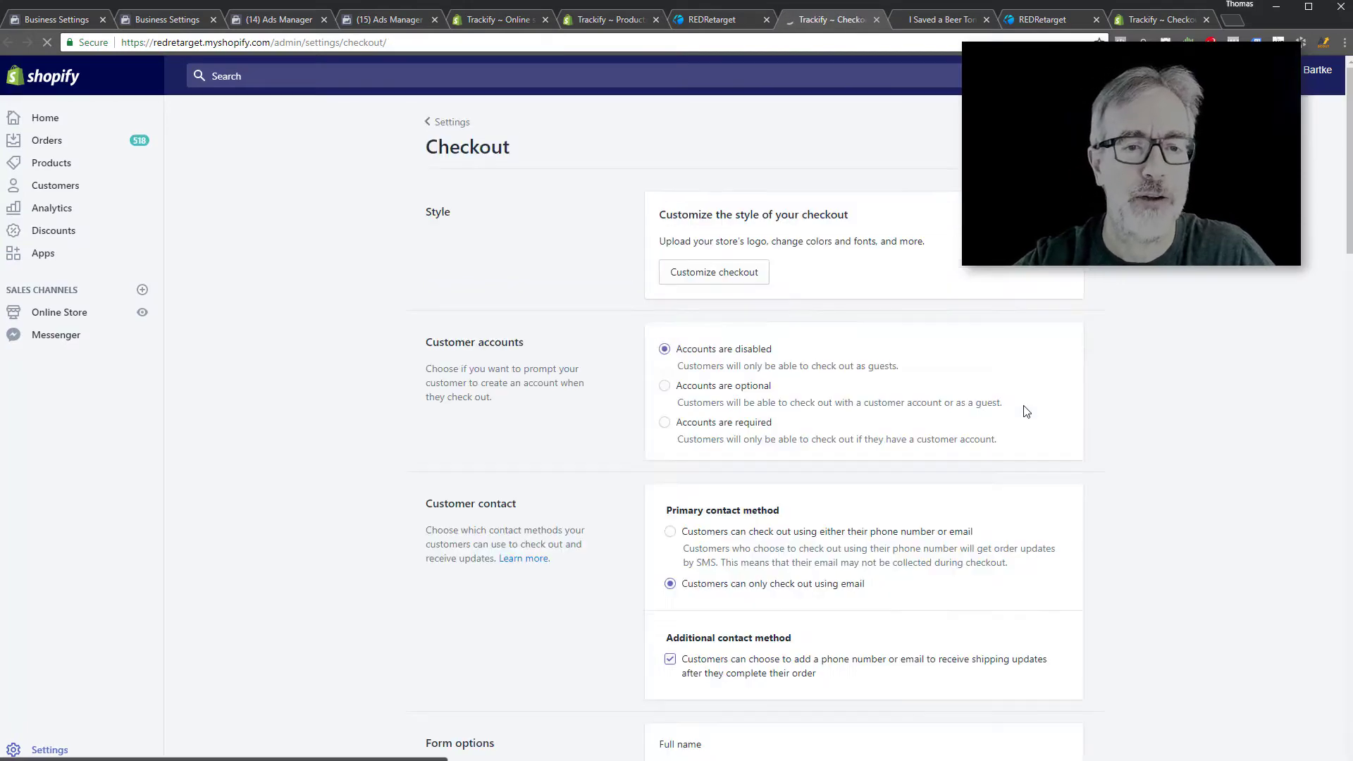
# Replace the old Additional scripts code with the copied Trackify pixel code and save the checkout settings.
pyautogui.scroll(-15, 934, 433)
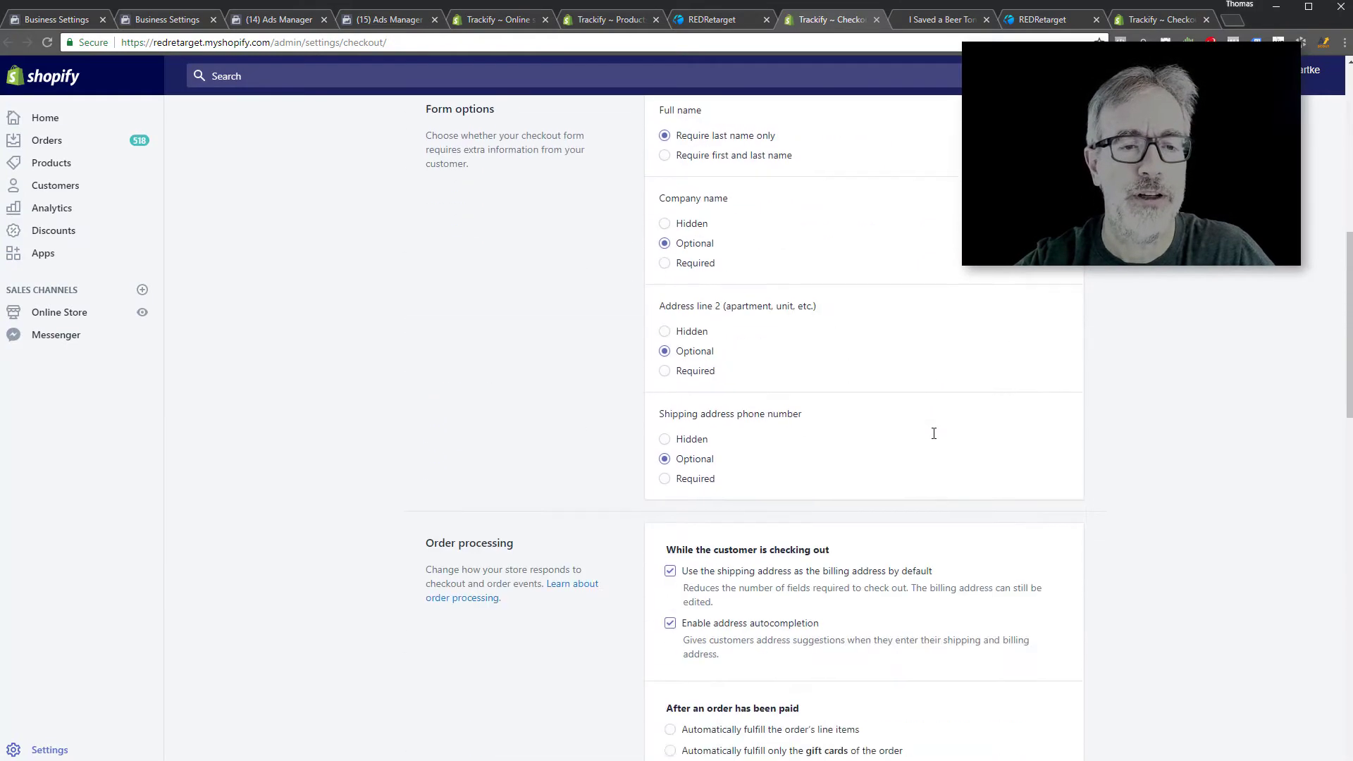
pyautogui.click(850, 484)
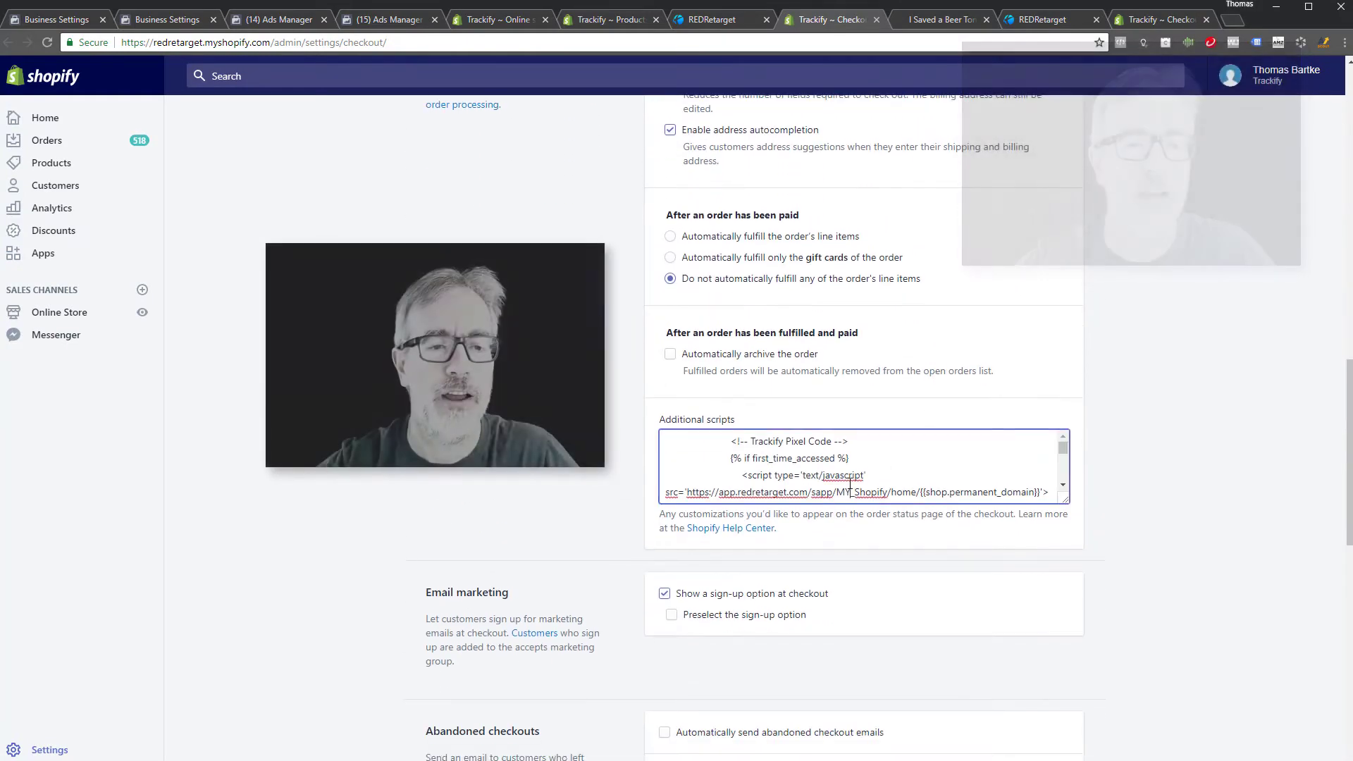
pyautogui.moveTo(661, 422); pyautogui.dragTo(766, 426)
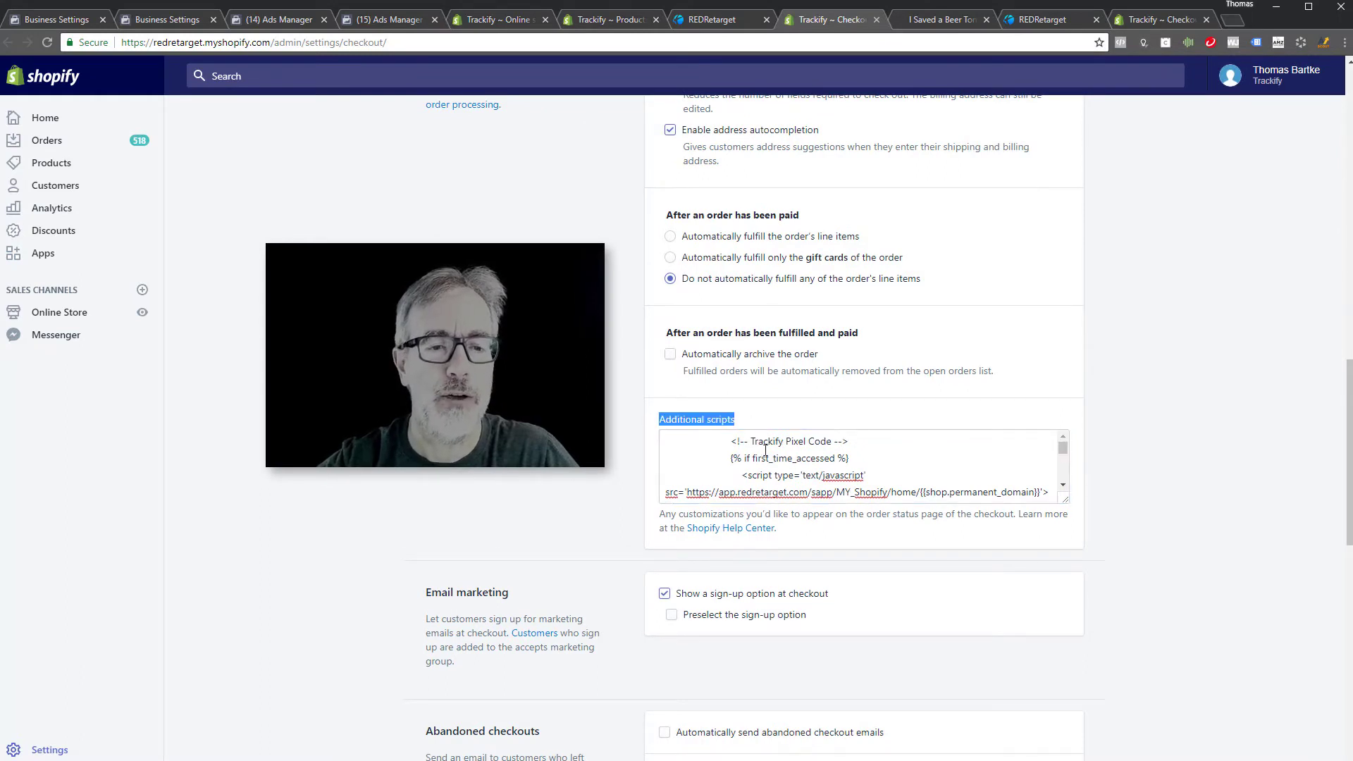
pyautogui.click(771, 468)
pyautogui.hotkey('ctrl', 'a')
pyautogui.press('Delete')
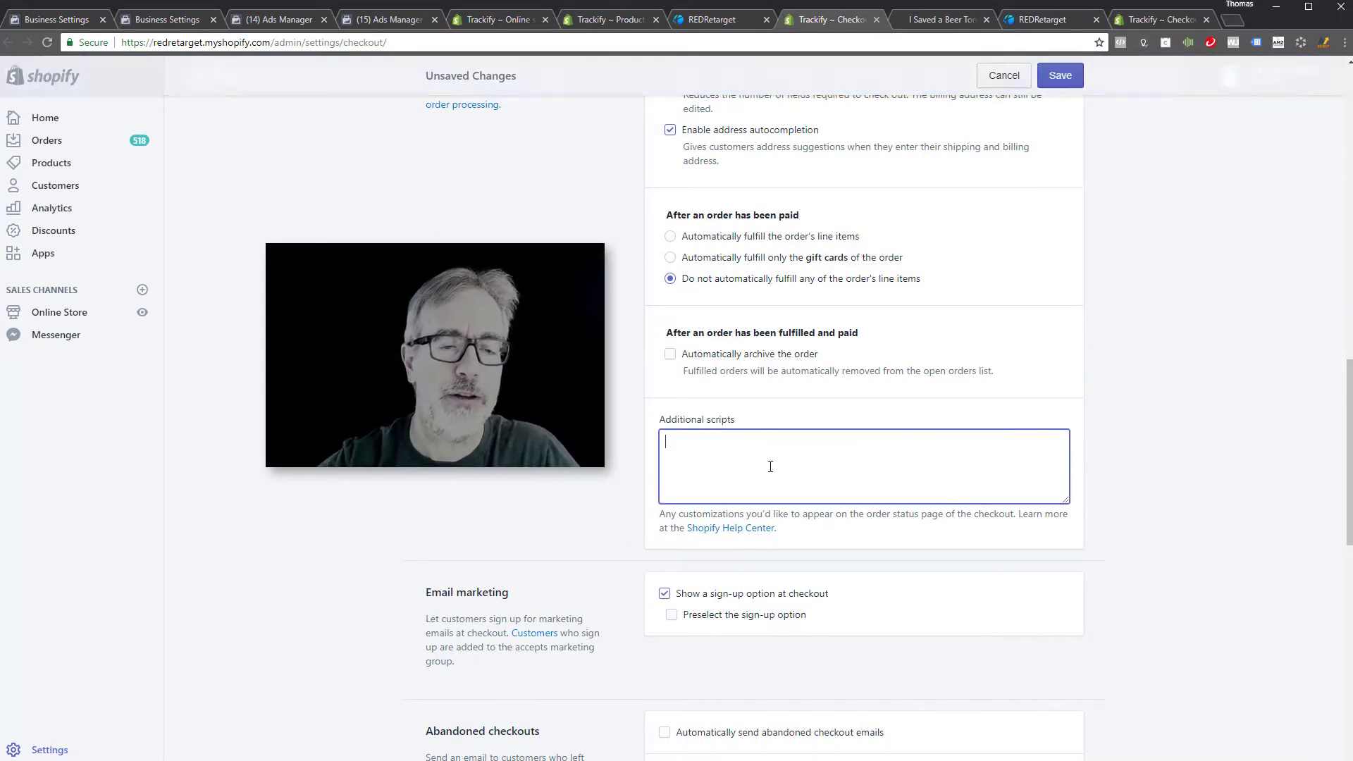
pyautogui.rightClick(770, 467)
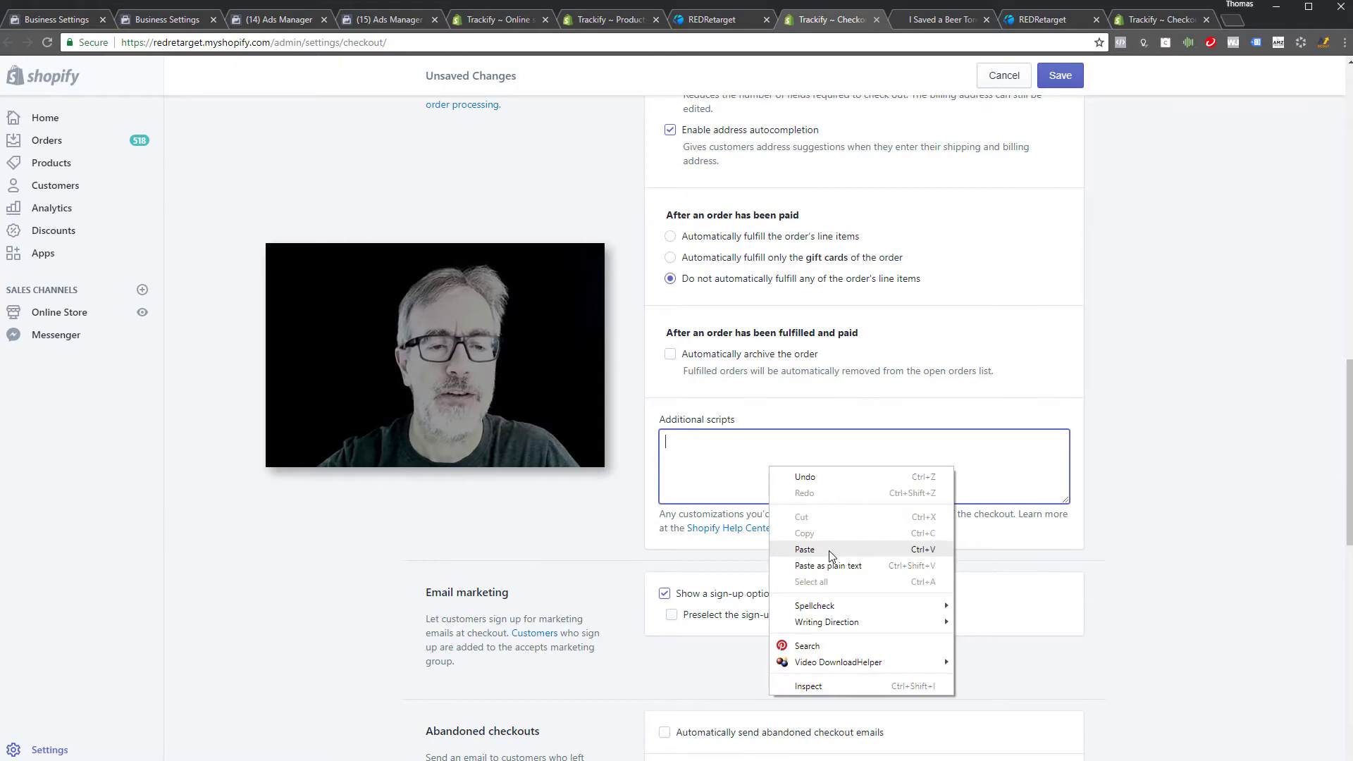
pyautogui.click(897, 548)
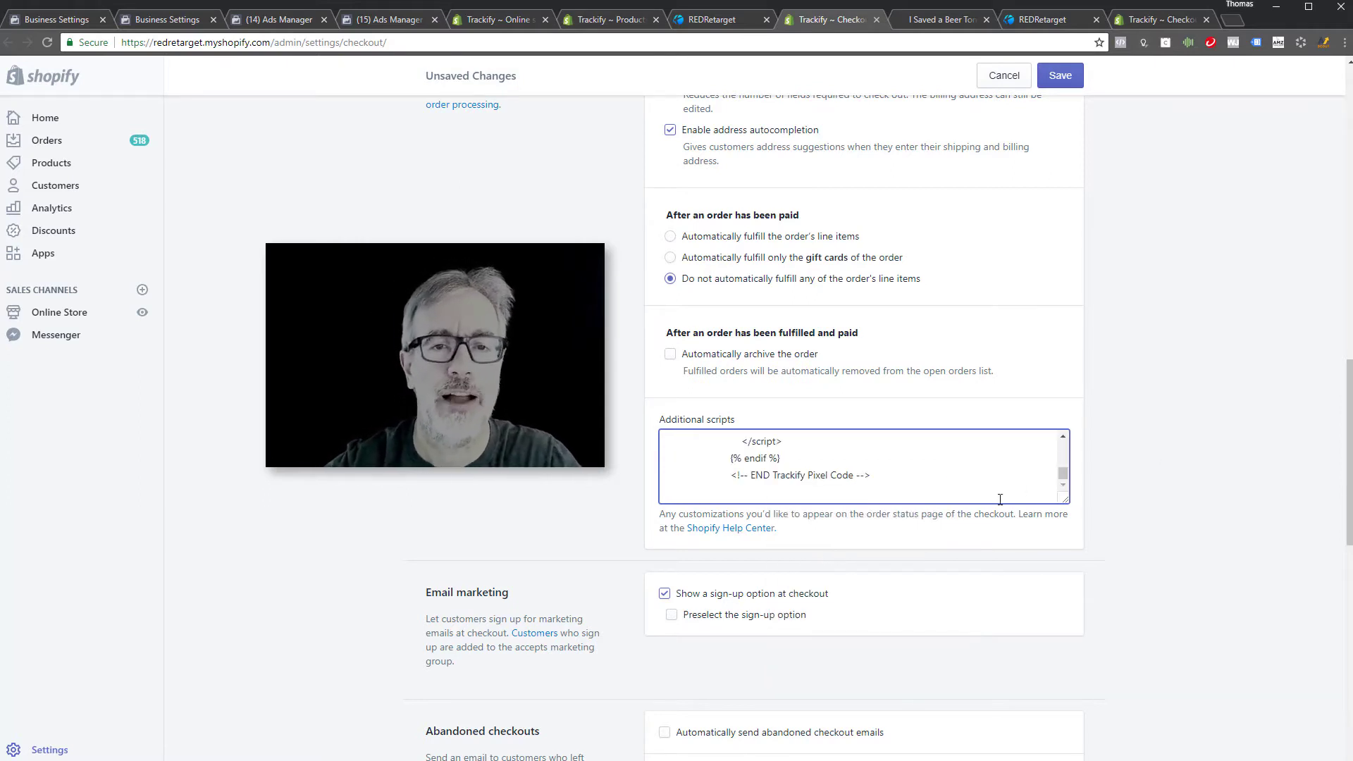
pyautogui.click(1059, 75)
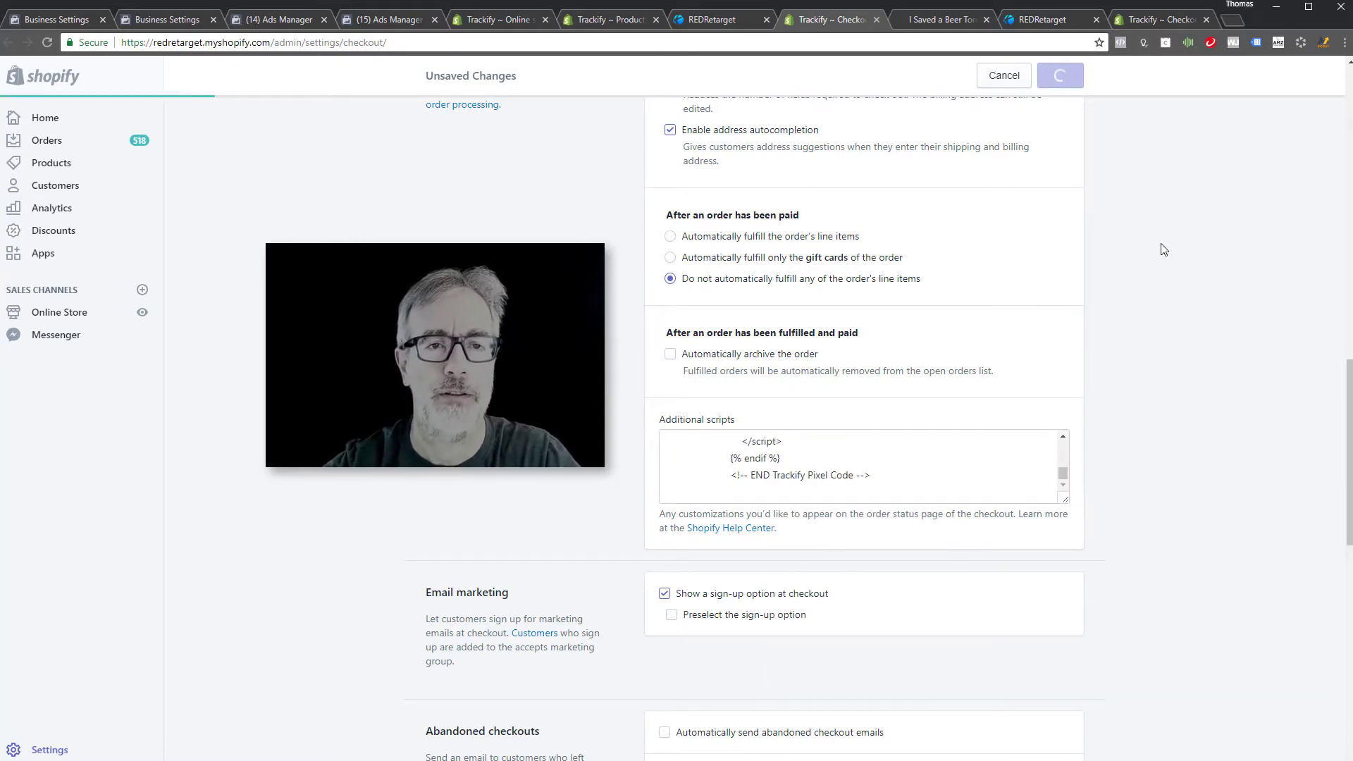
pyautogui.click(711, 20)
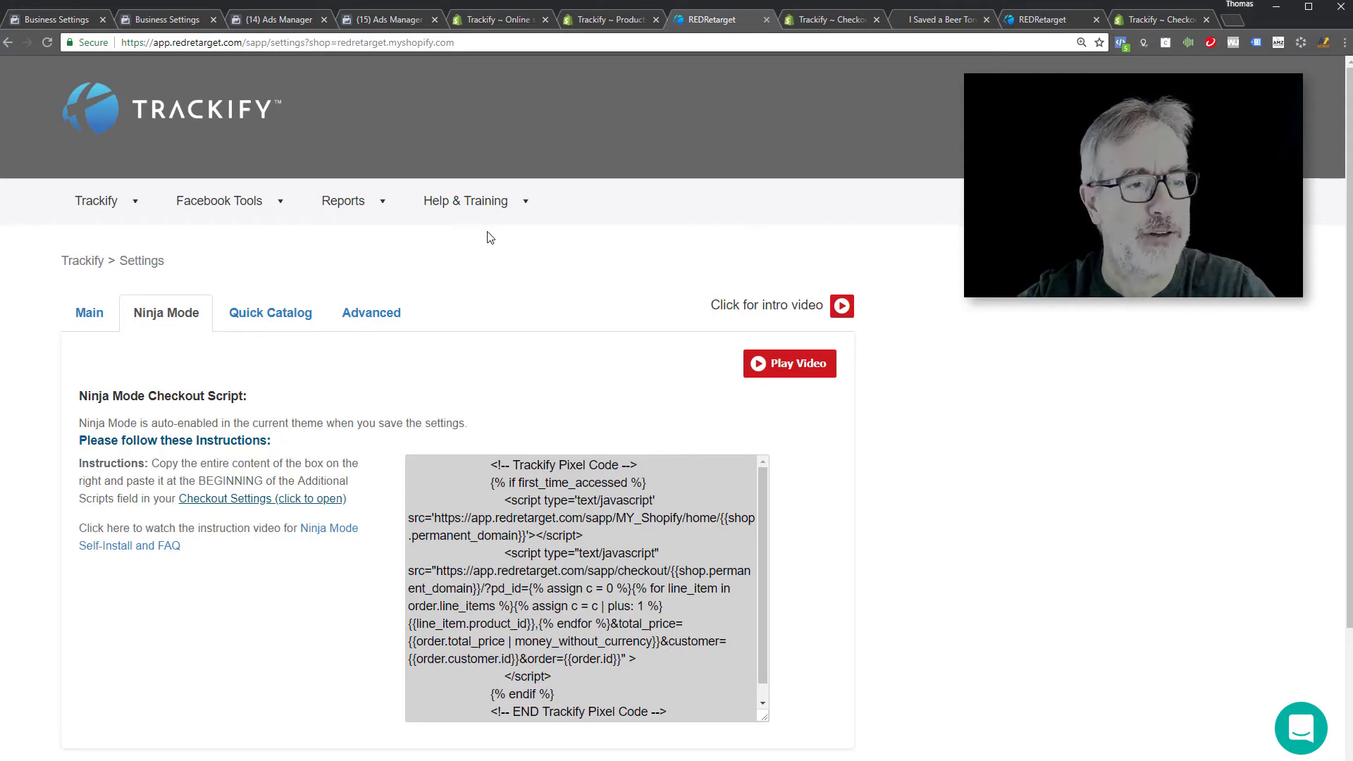
# On the Quick Catalog page, choose the Trackify Demo business manager.
pyautogui.click(269, 316)
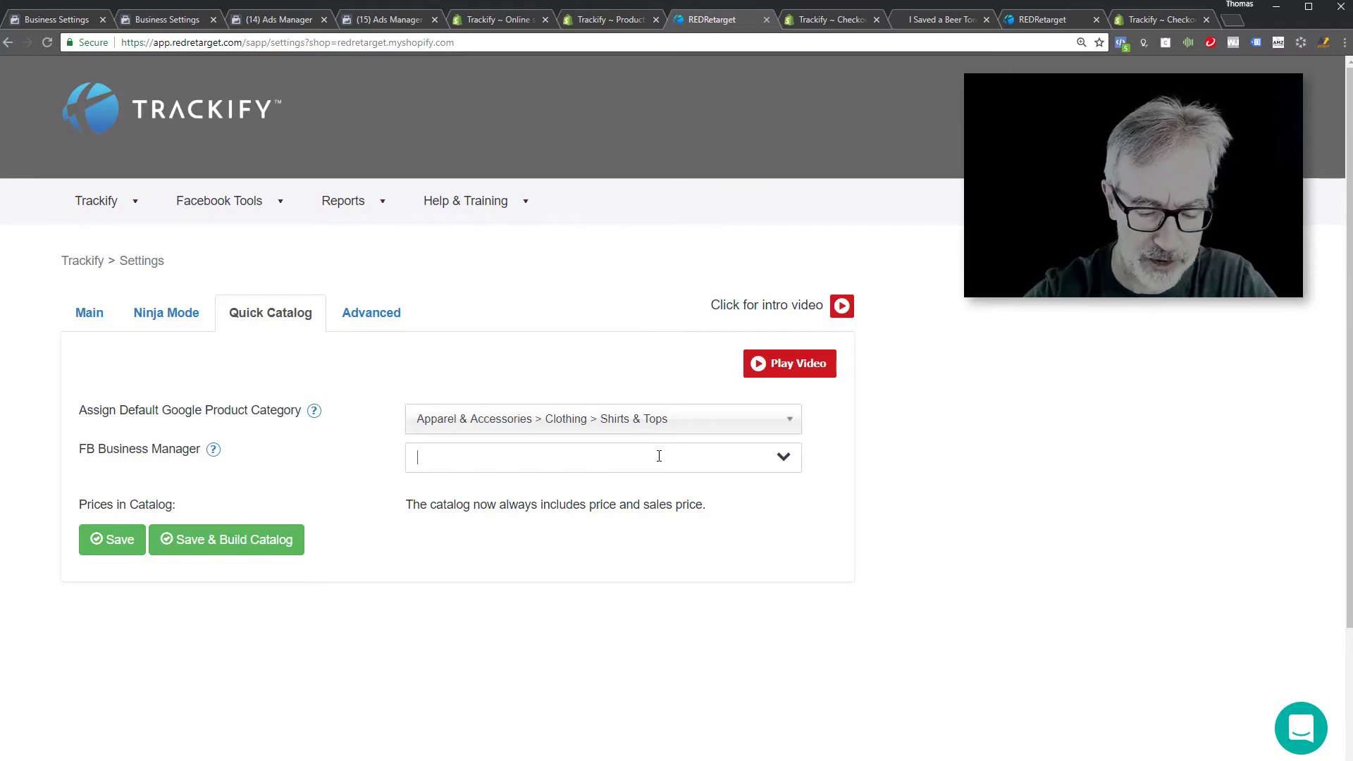
pyautogui.click(659, 456)
pyautogui.write('Tracki')
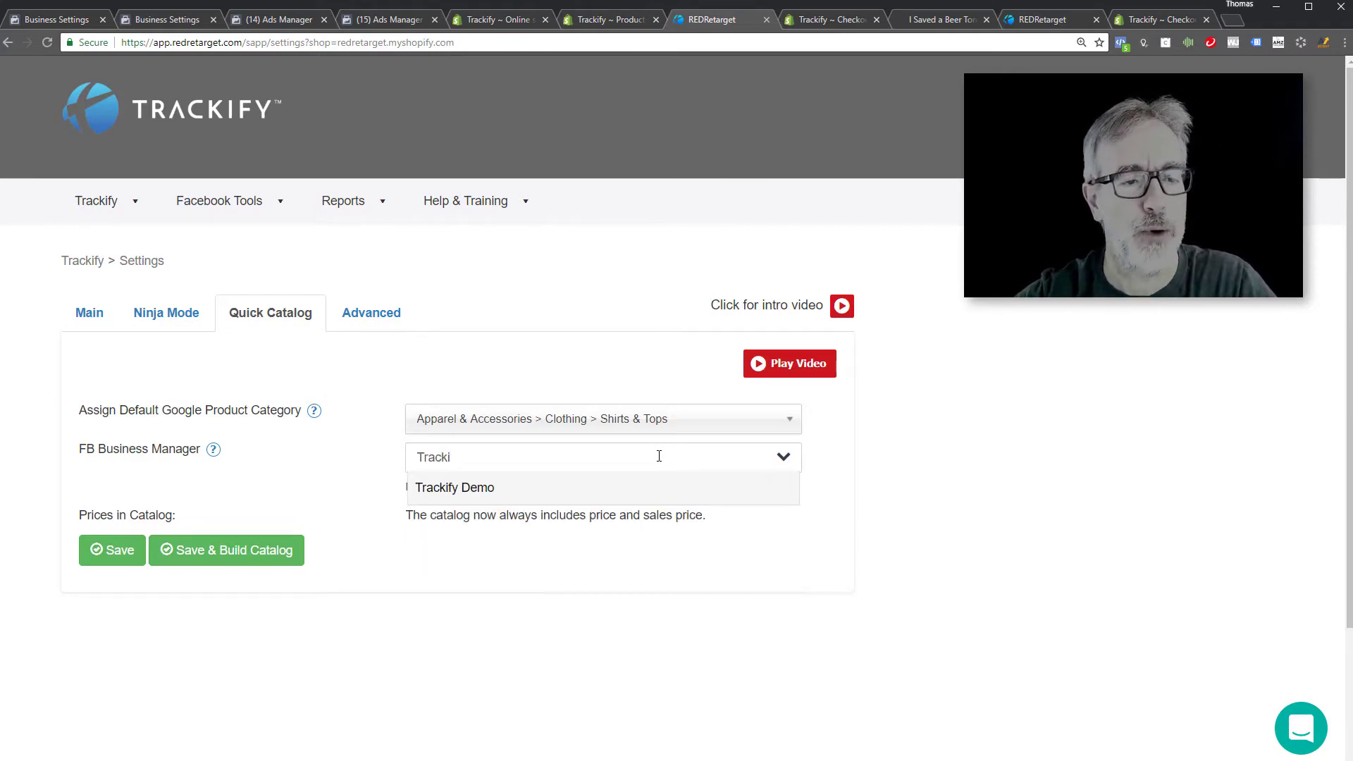
pyautogui.click(471, 497)
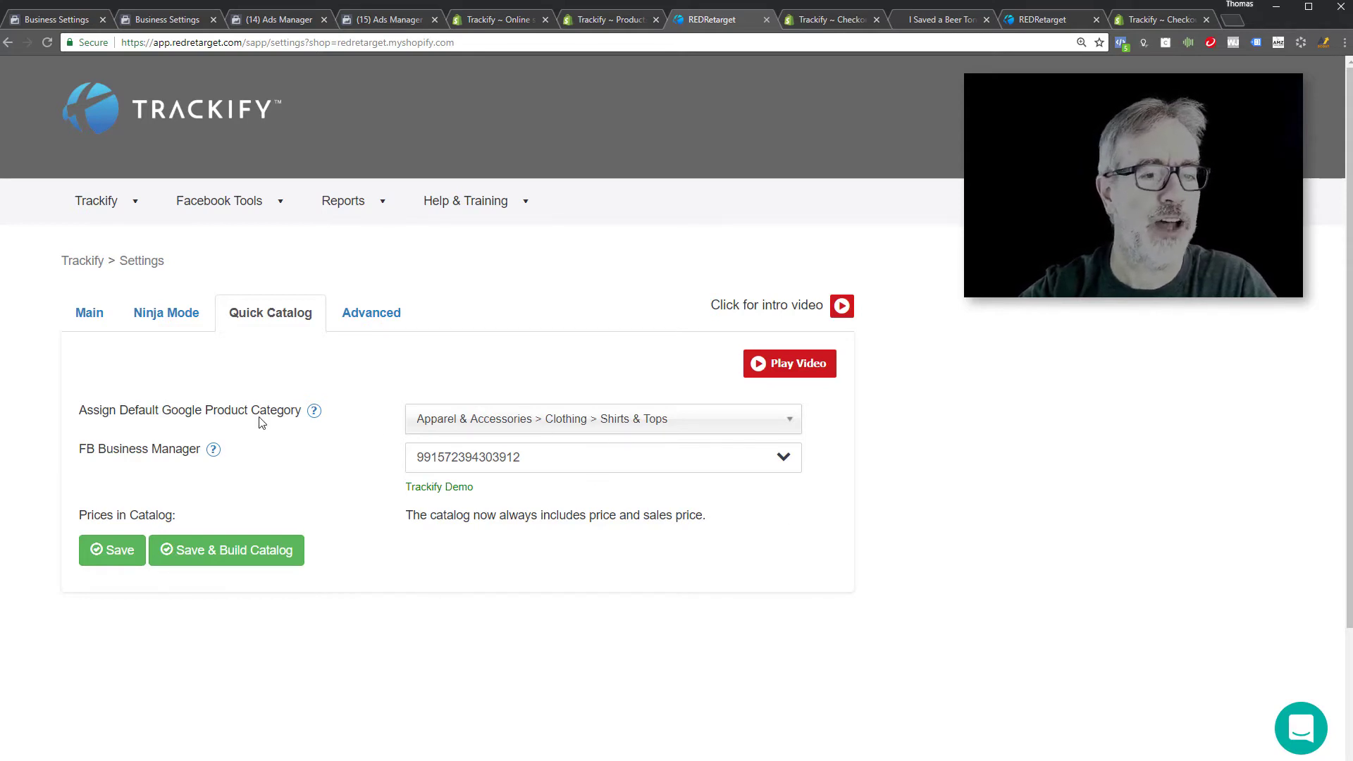
# Set the default Google product category to Apparel & Accessories, then save and build the catalog.
pyautogui.click(563, 427)
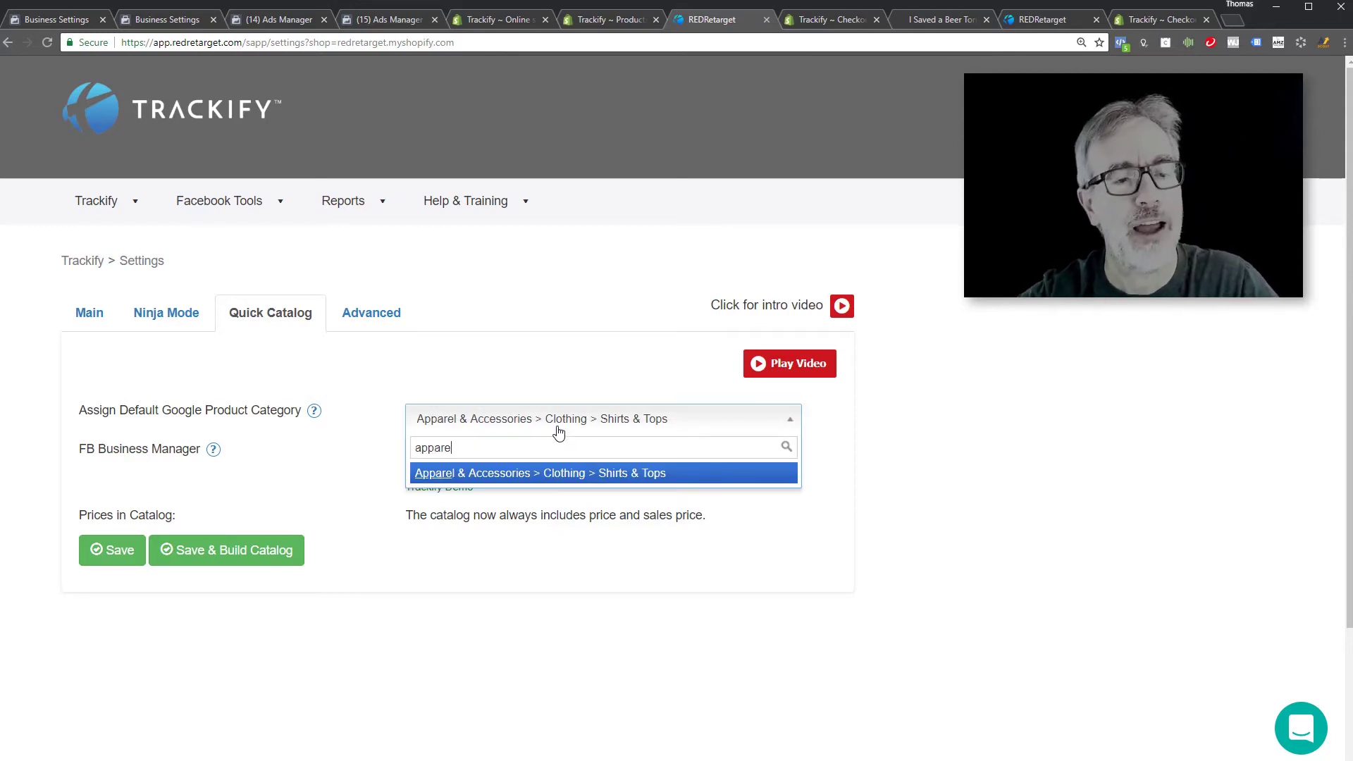
pyautogui.write('apparel')
pyautogui.click(496, 474)
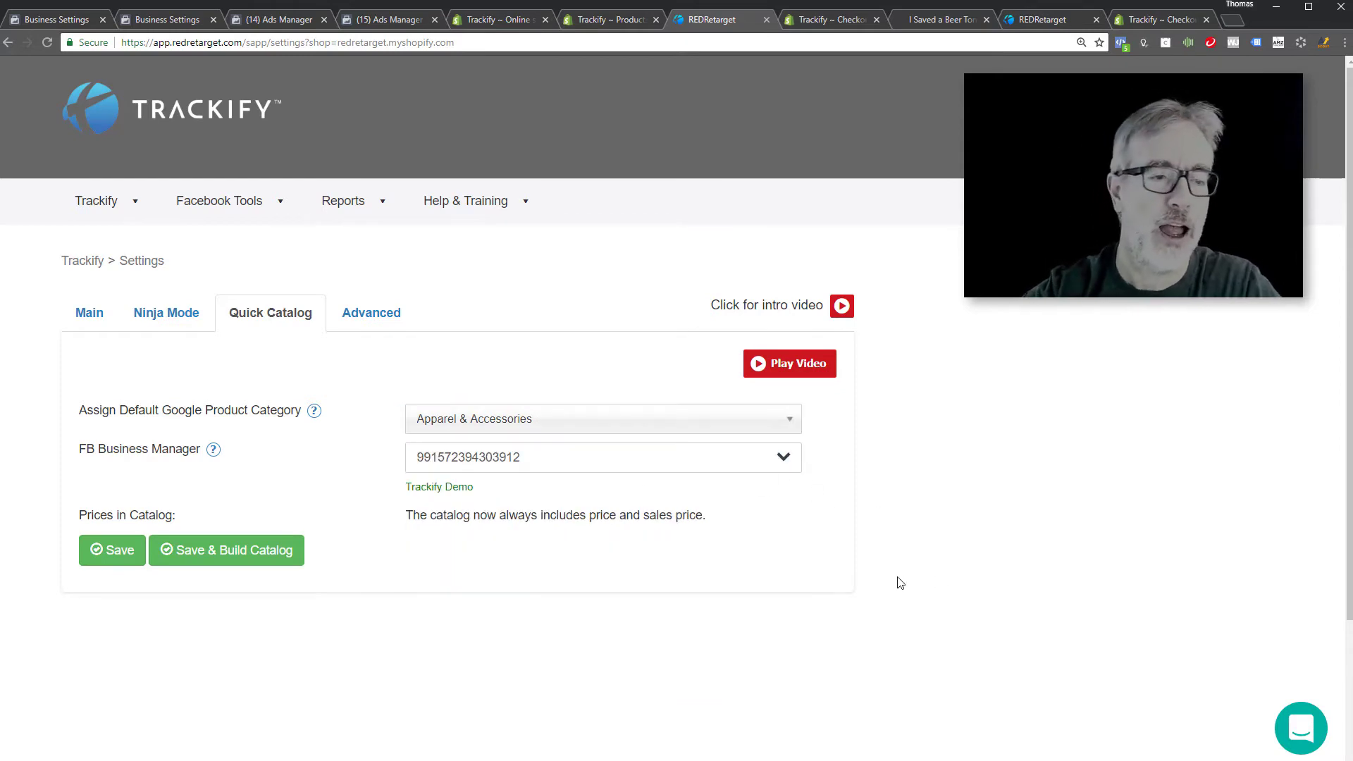
pyautogui.click(212, 556)
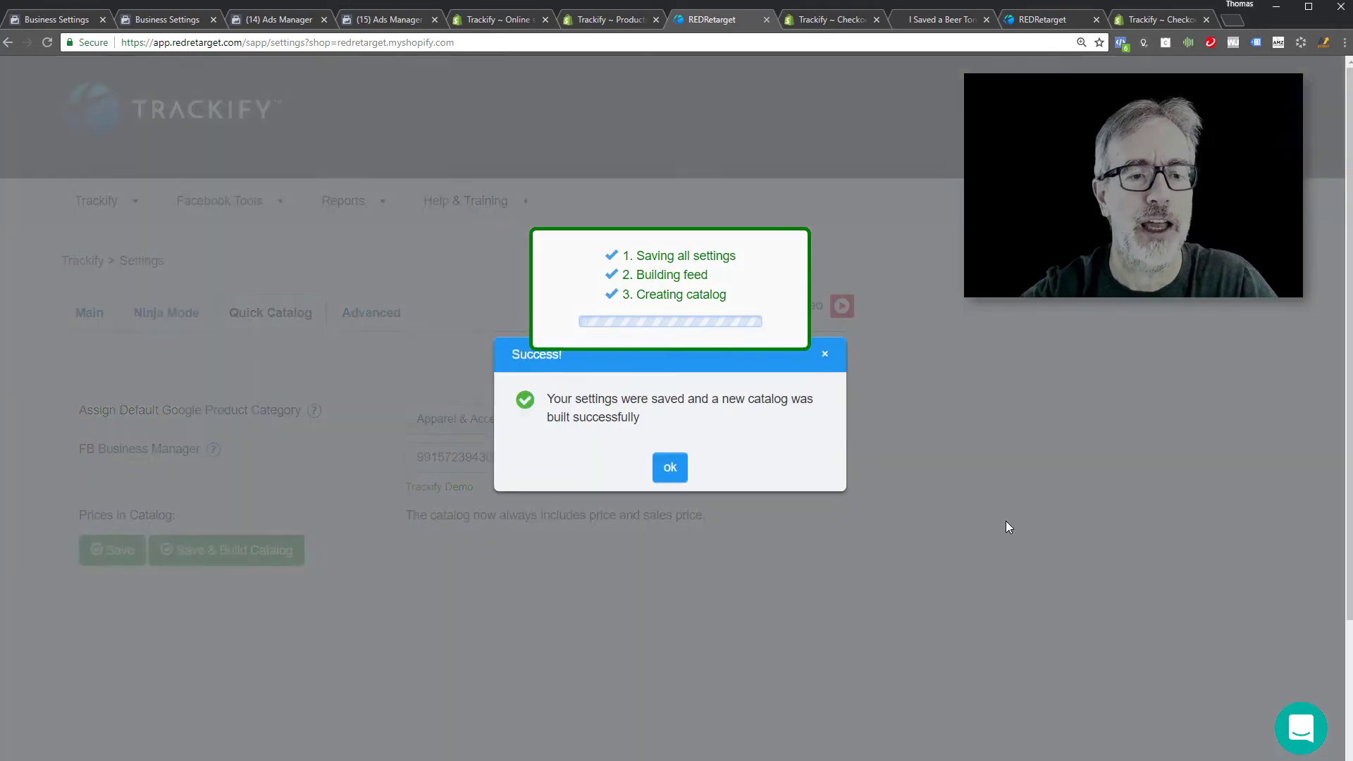
pyautogui.click(670, 467)
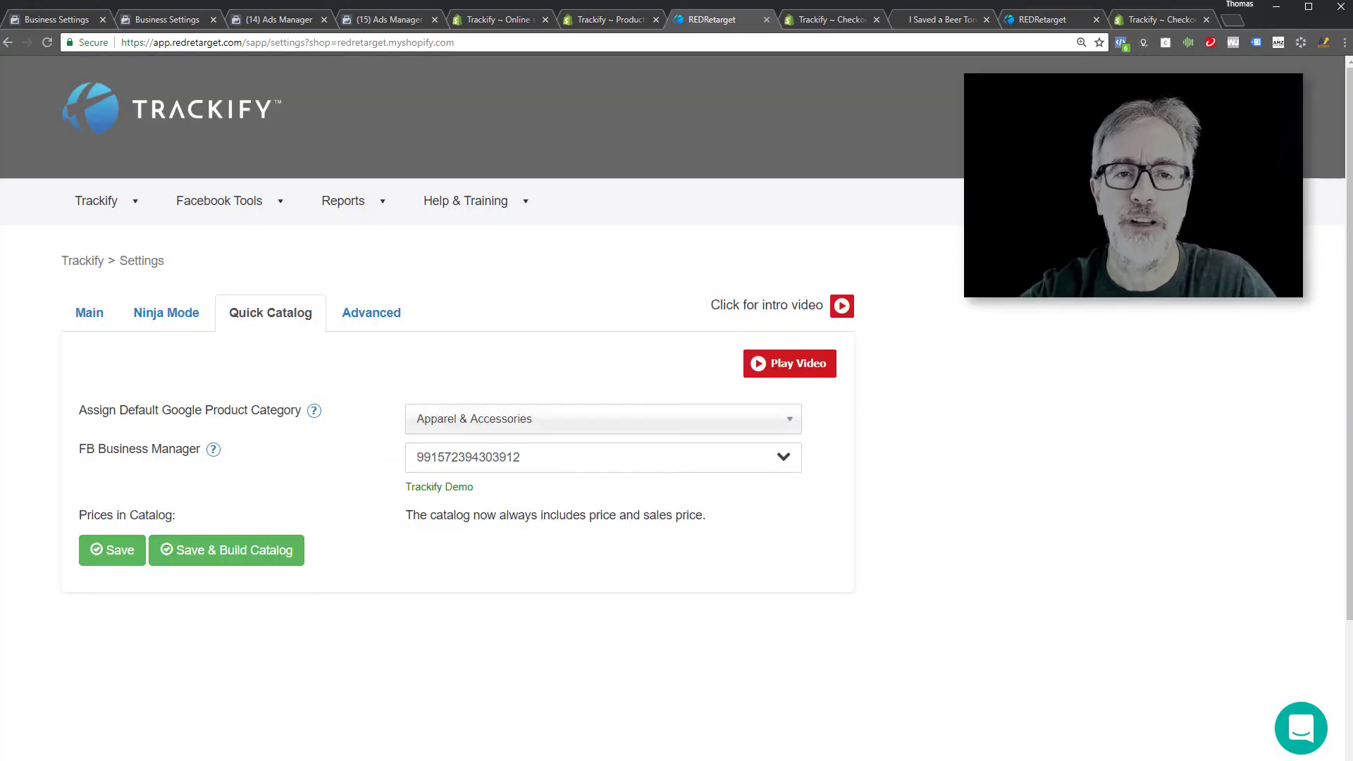
# Run Facebook Pixel Helper on the I Saved a Beer Tonight page and expand the ViewContent events.
pyautogui.click(933, 19)
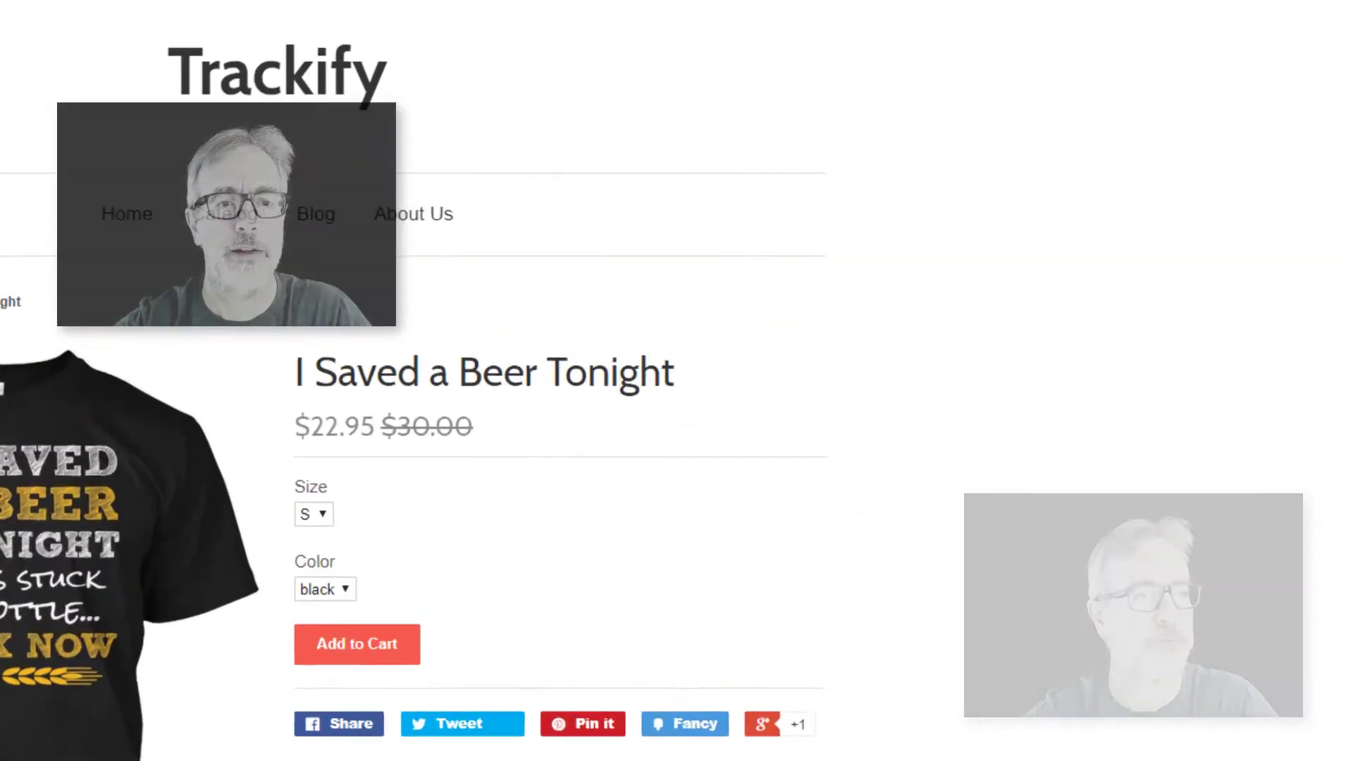
pyautogui.click(1121, 42)
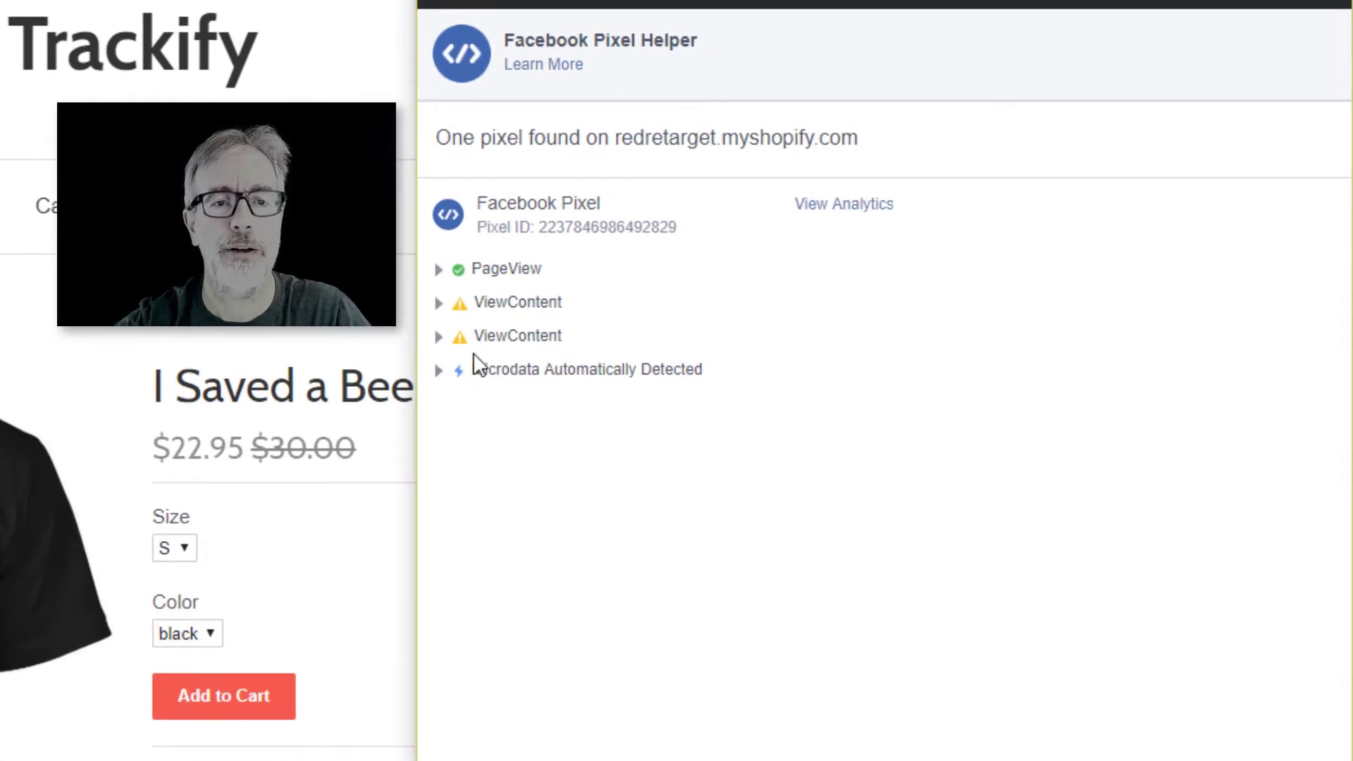
pyautogui.click(439, 309)
pyautogui.click(439, 309)
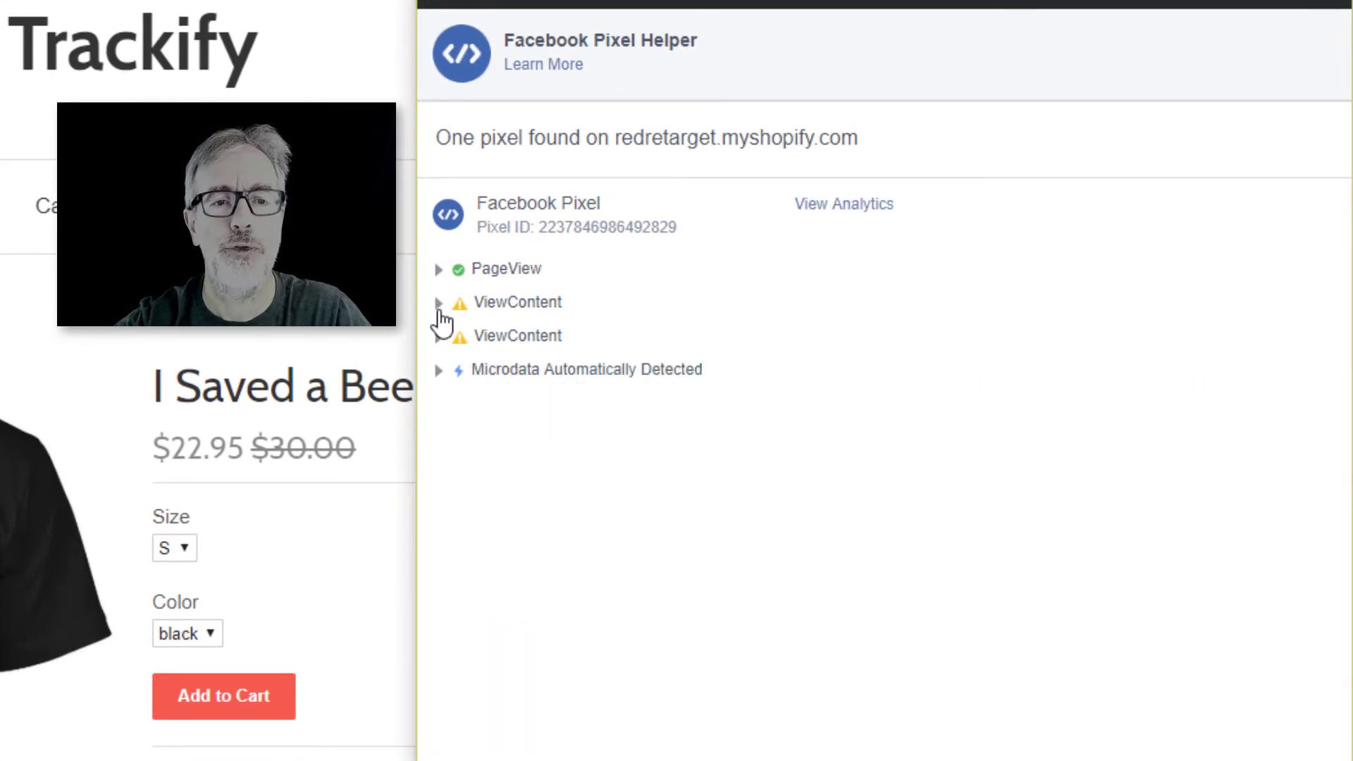
pyautogui.click(439, 338)
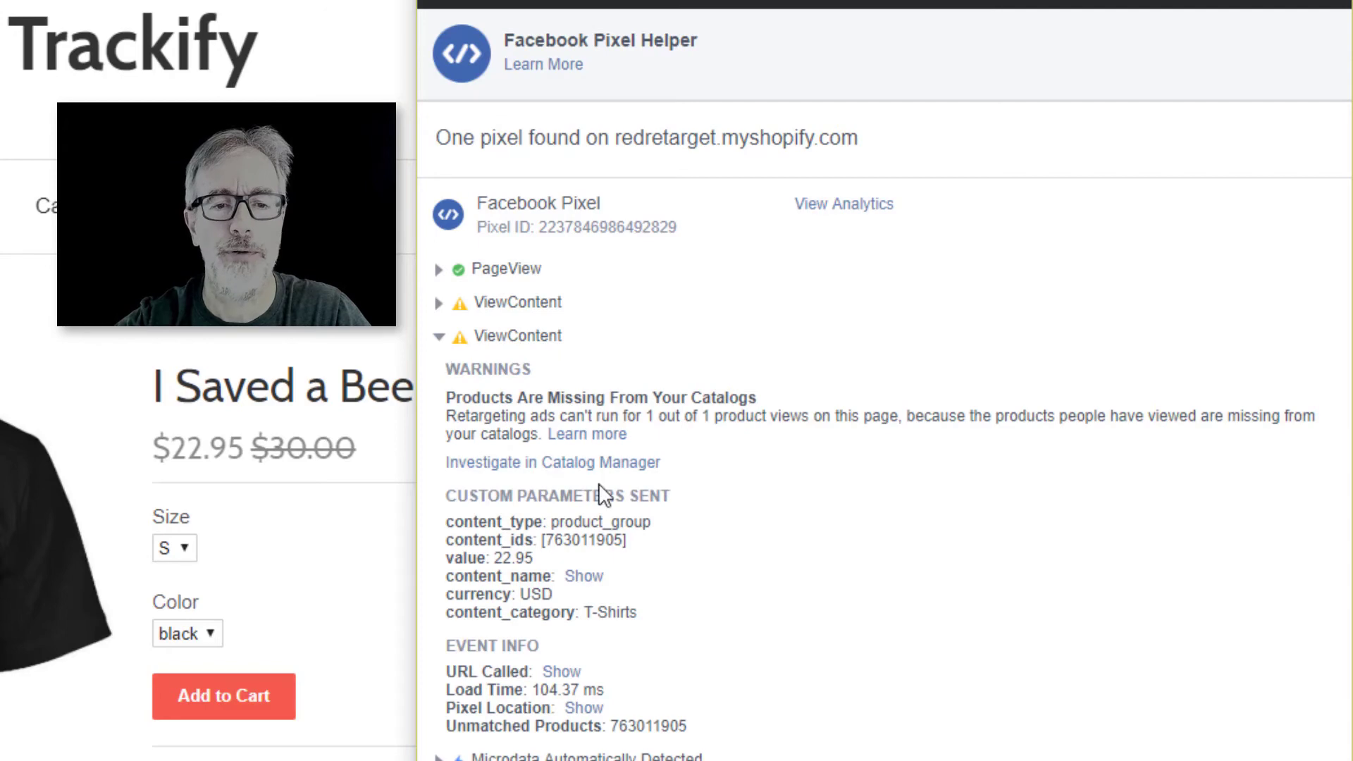
# Review the content_name and Trackify ViewContent name values, then collapse both ViewContent events.
pyautogui.click(584, 576)
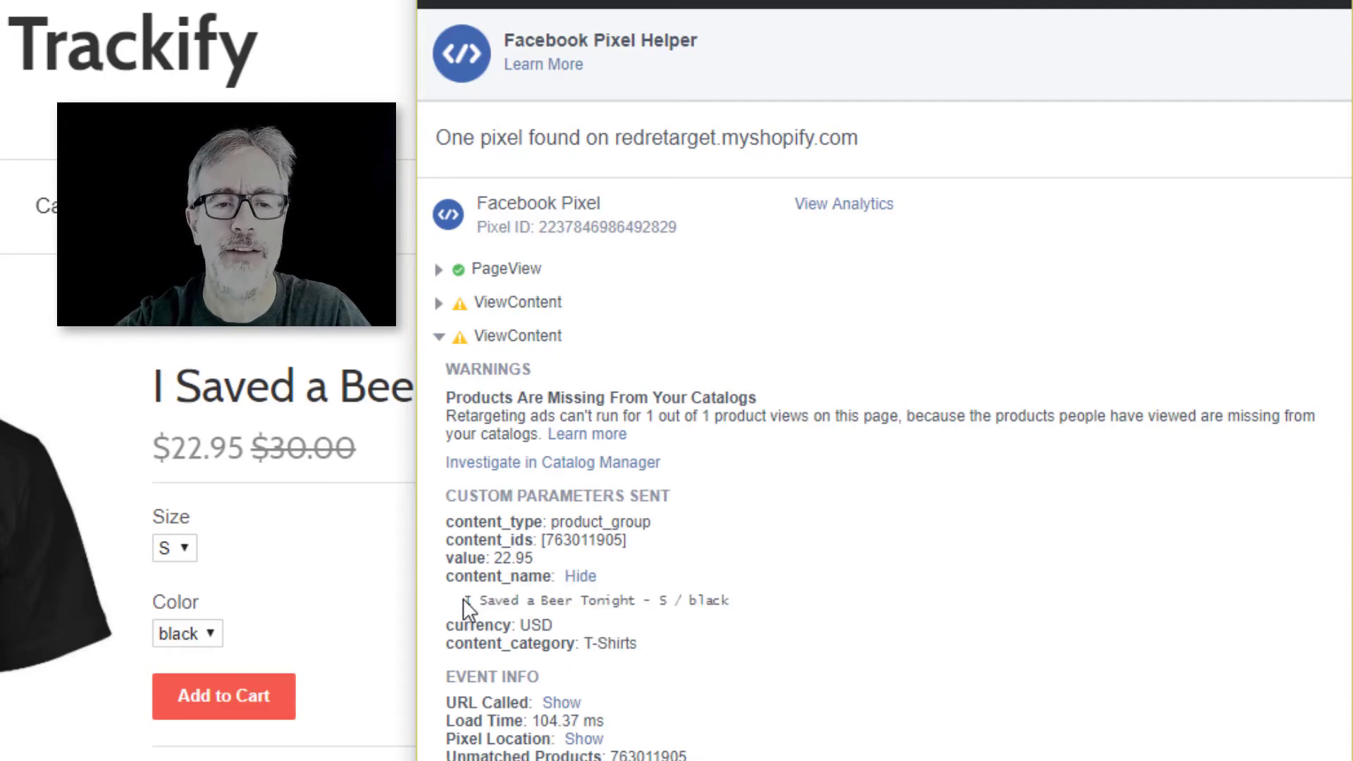
pyautogui.moveTo(463, 599); pyautogui.dragTo(846, 620)
pyautogui.click(712, 642)
pyautogui.click(502, 318)
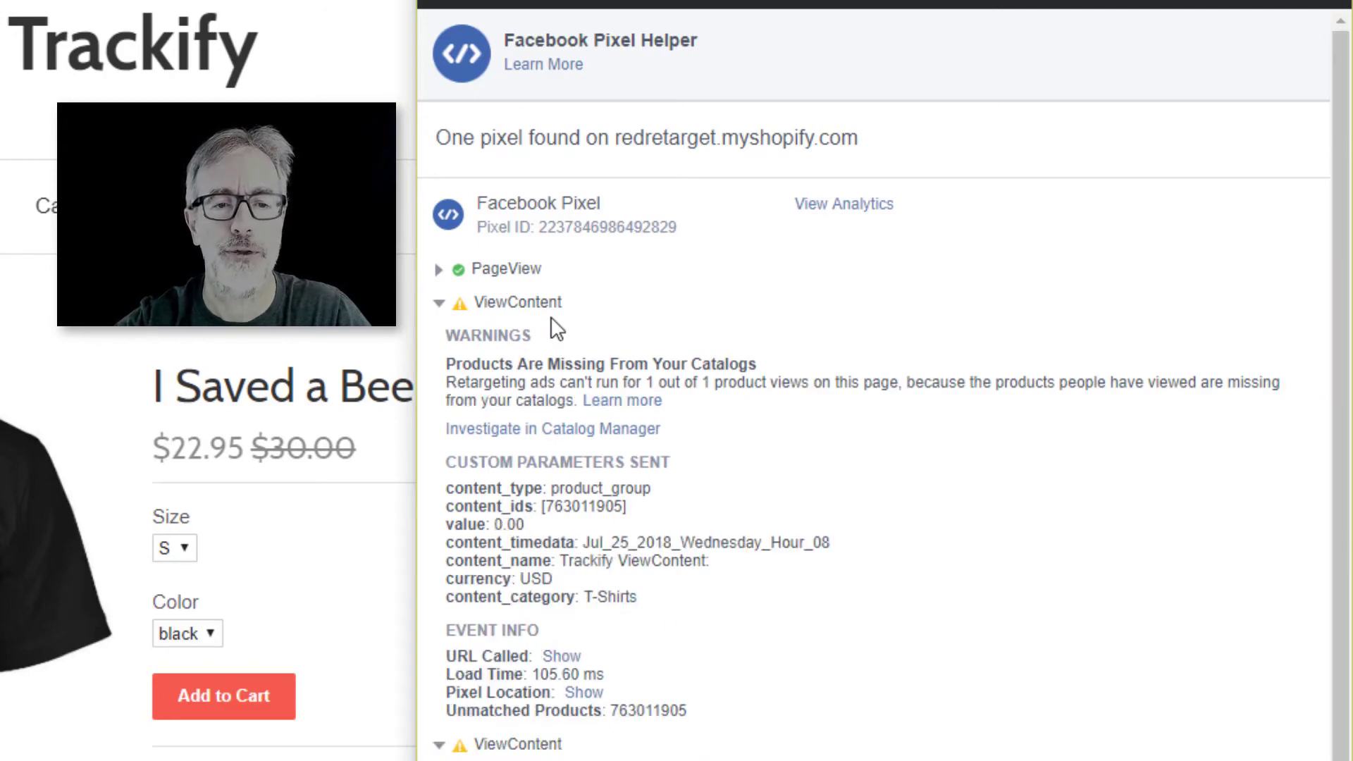
pyautogui.moveTo(557, 561); pyautogui.dragTo(766, 568)
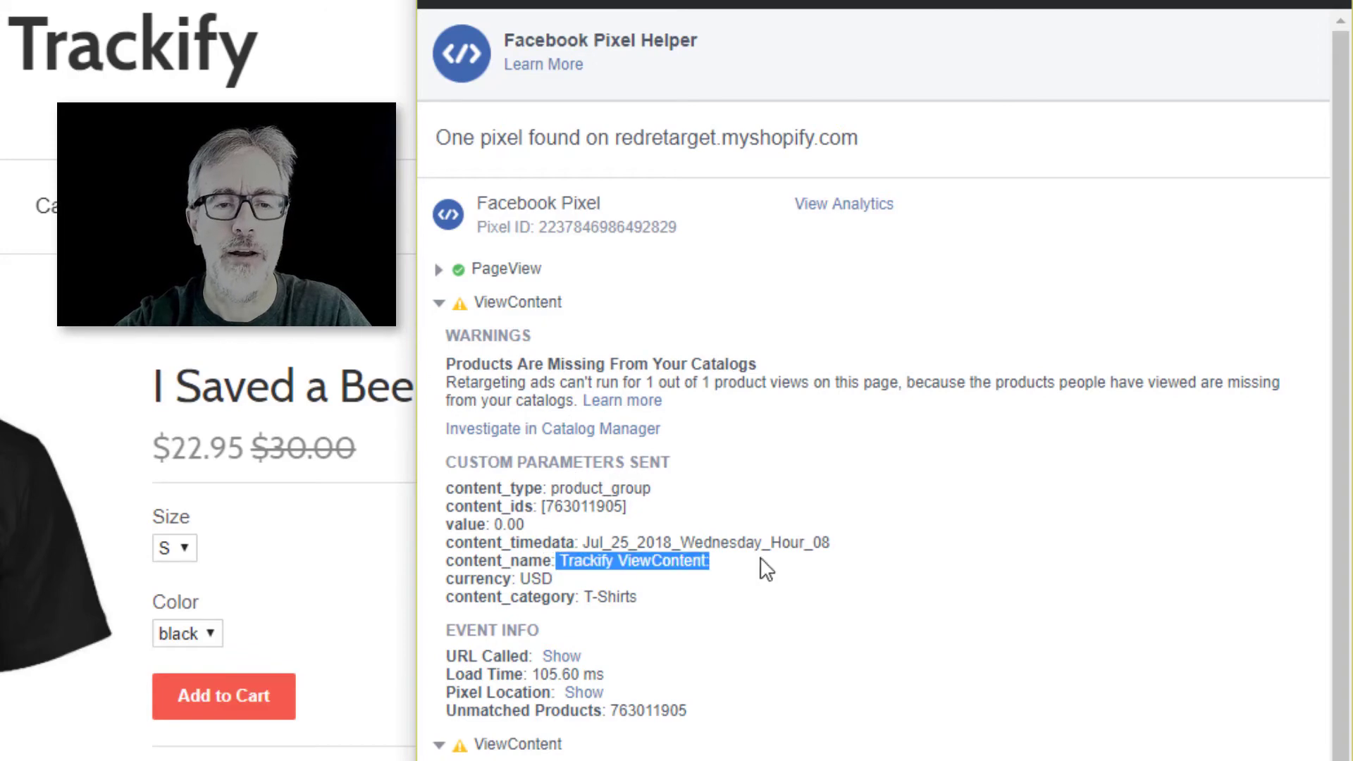
pyautogui.click(839, 588)
pyautogui.click(437, 304)
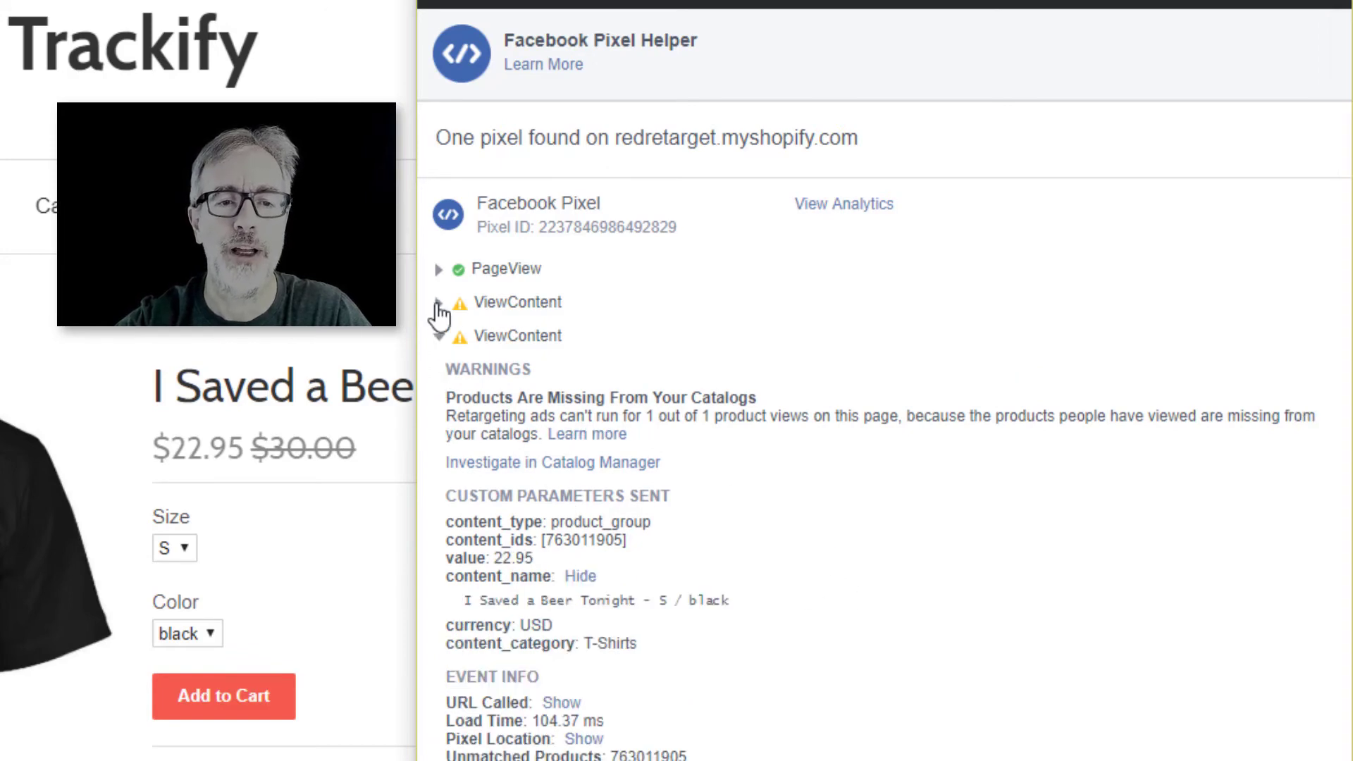
pyautogui.click(439, 338)
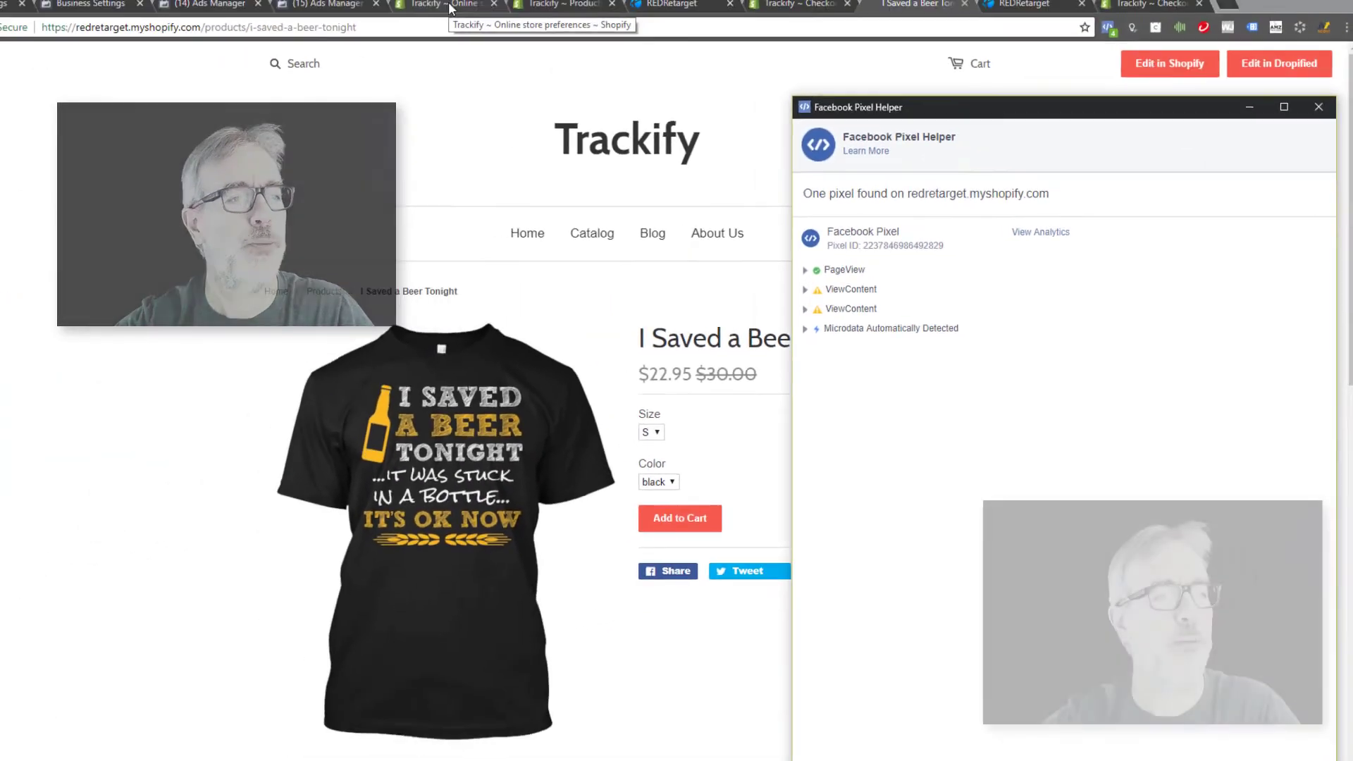
# Delete the existing Facebook Pixel ID in Online Store preferences, save, and go back to the product page.
pyautogui.click(449, 9)
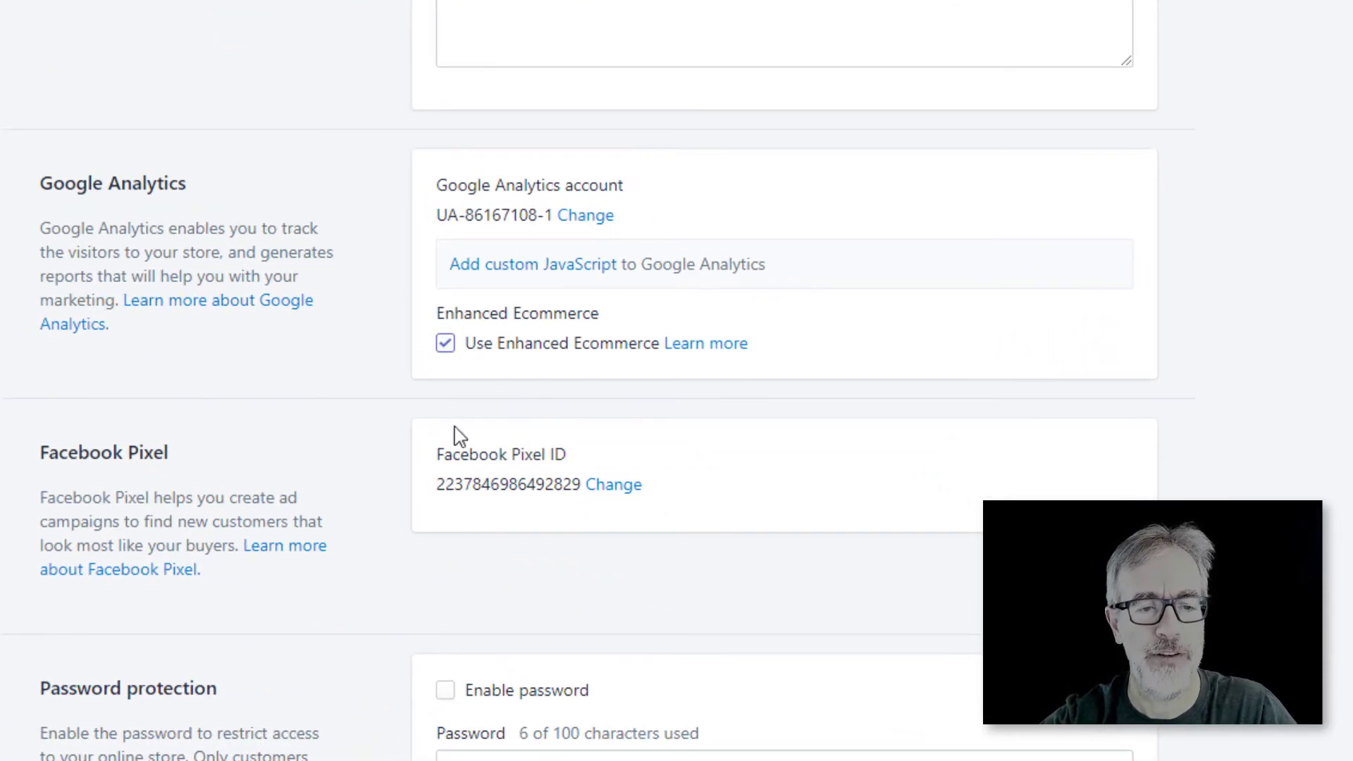
pyautogui.click(610, 497)
pyautogui.moveTo(589, 491); pyautogui.dragTo(423, 492)
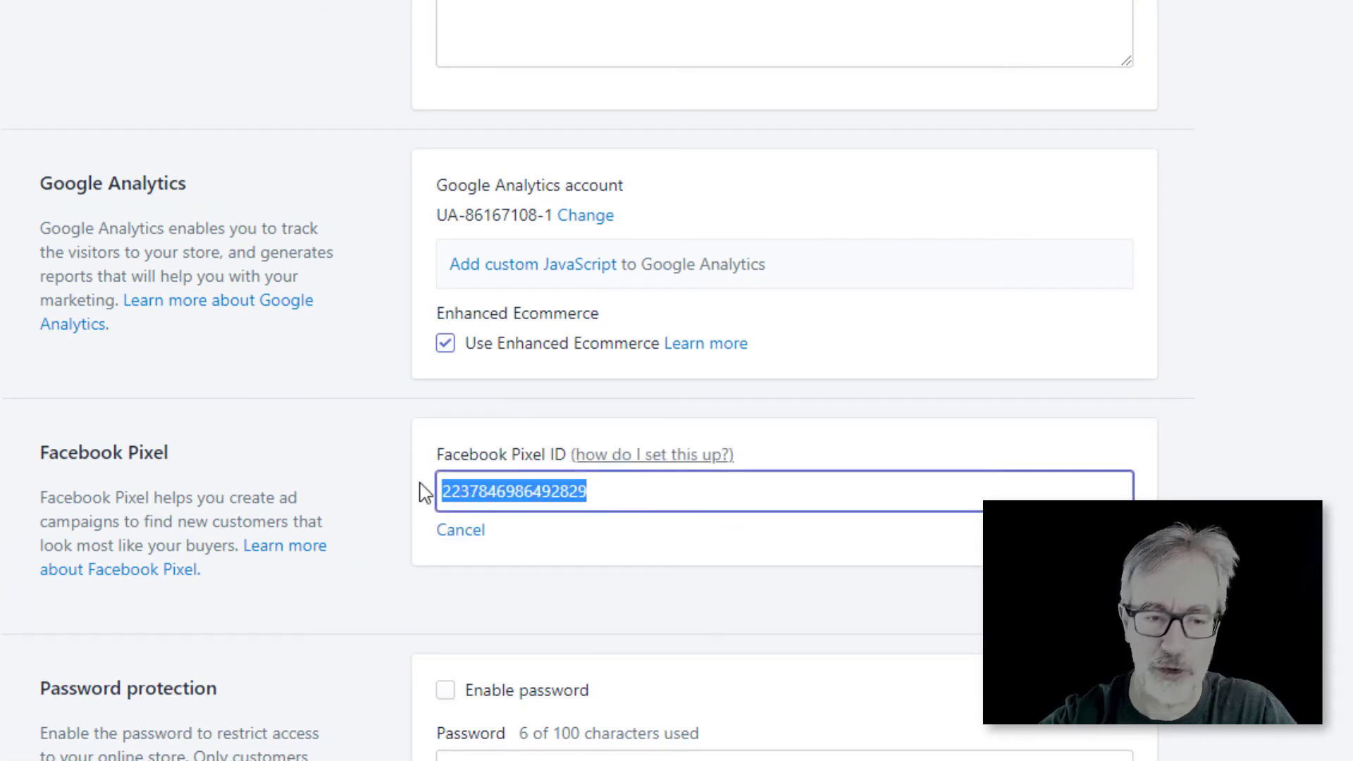
pyautogui.press('BackSpace')
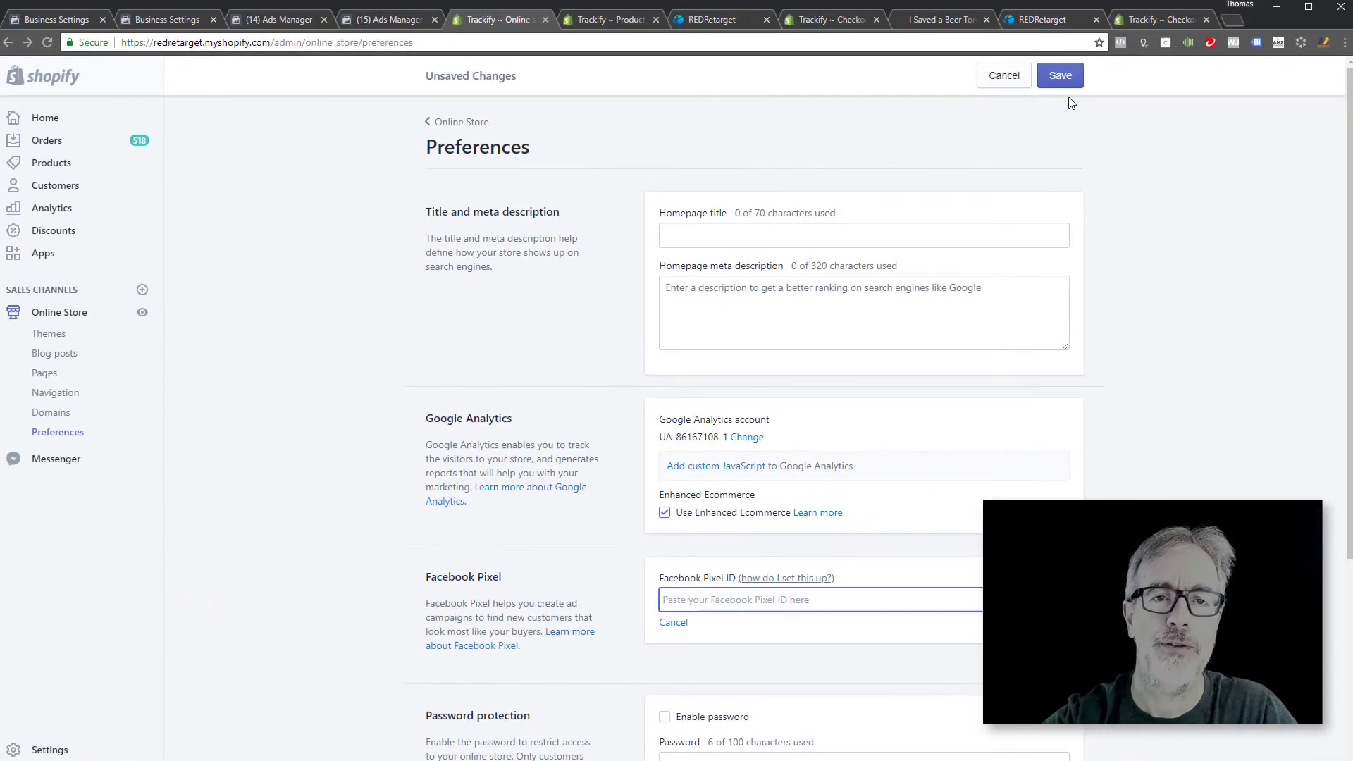
pyautogui.click(1068, 81)
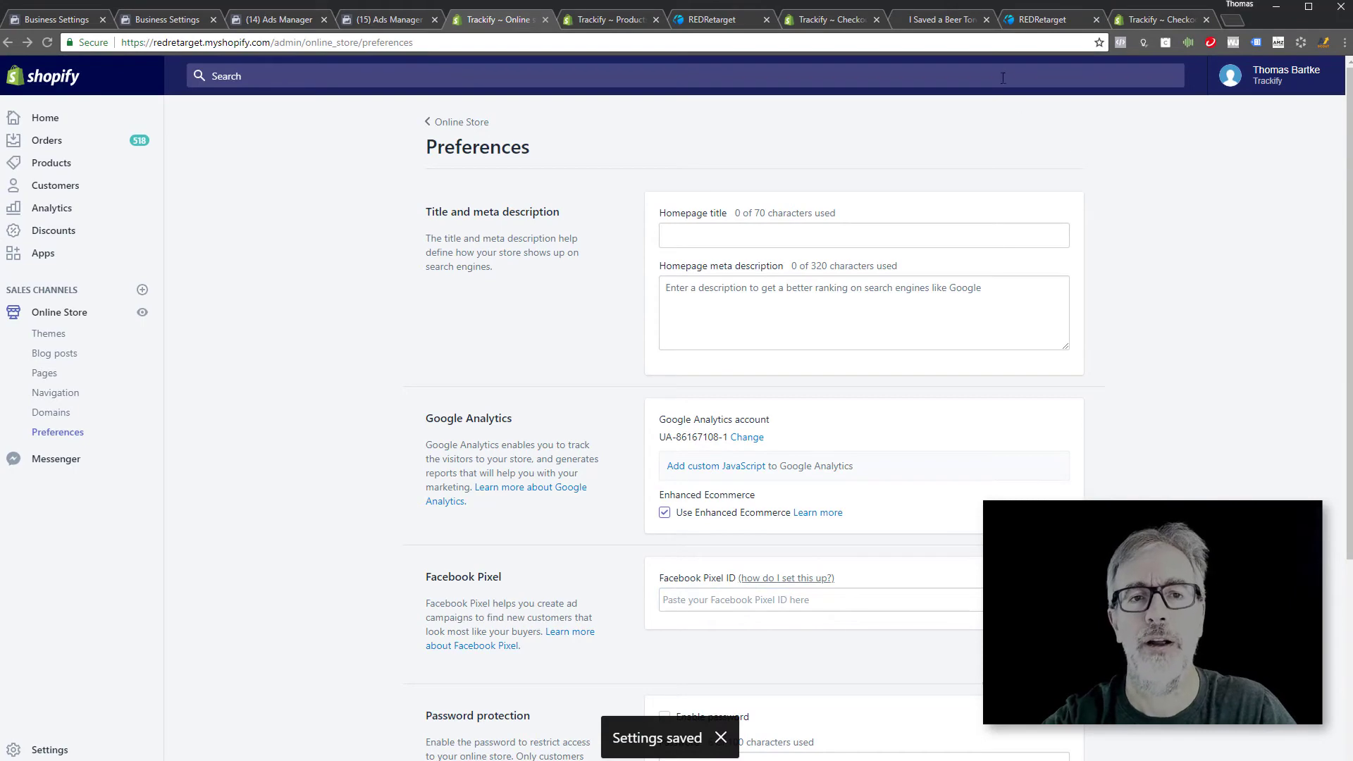
pyautogui.click(942, 19)
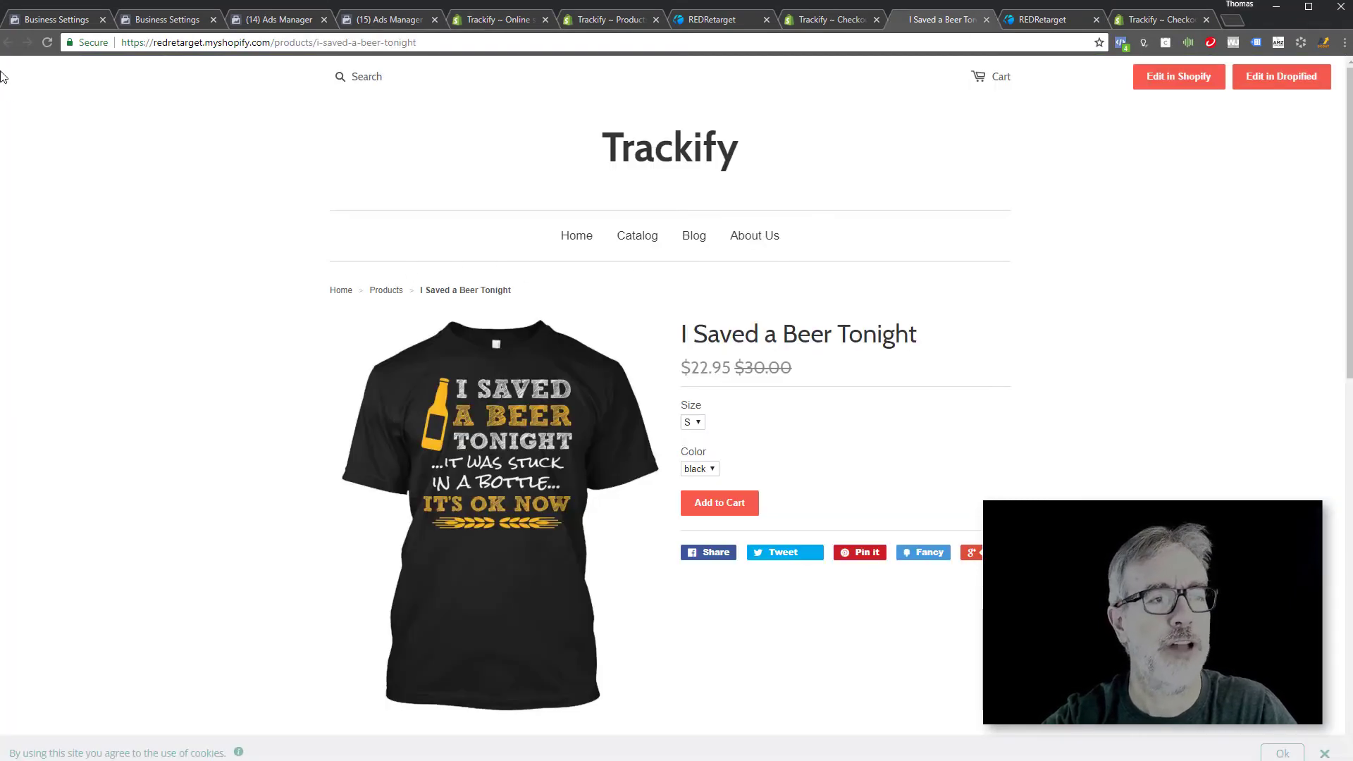
# Reload the product page and expand the single ViewContent event to check its Trackify ViewContent name.
pyautogui.click(50, 47)
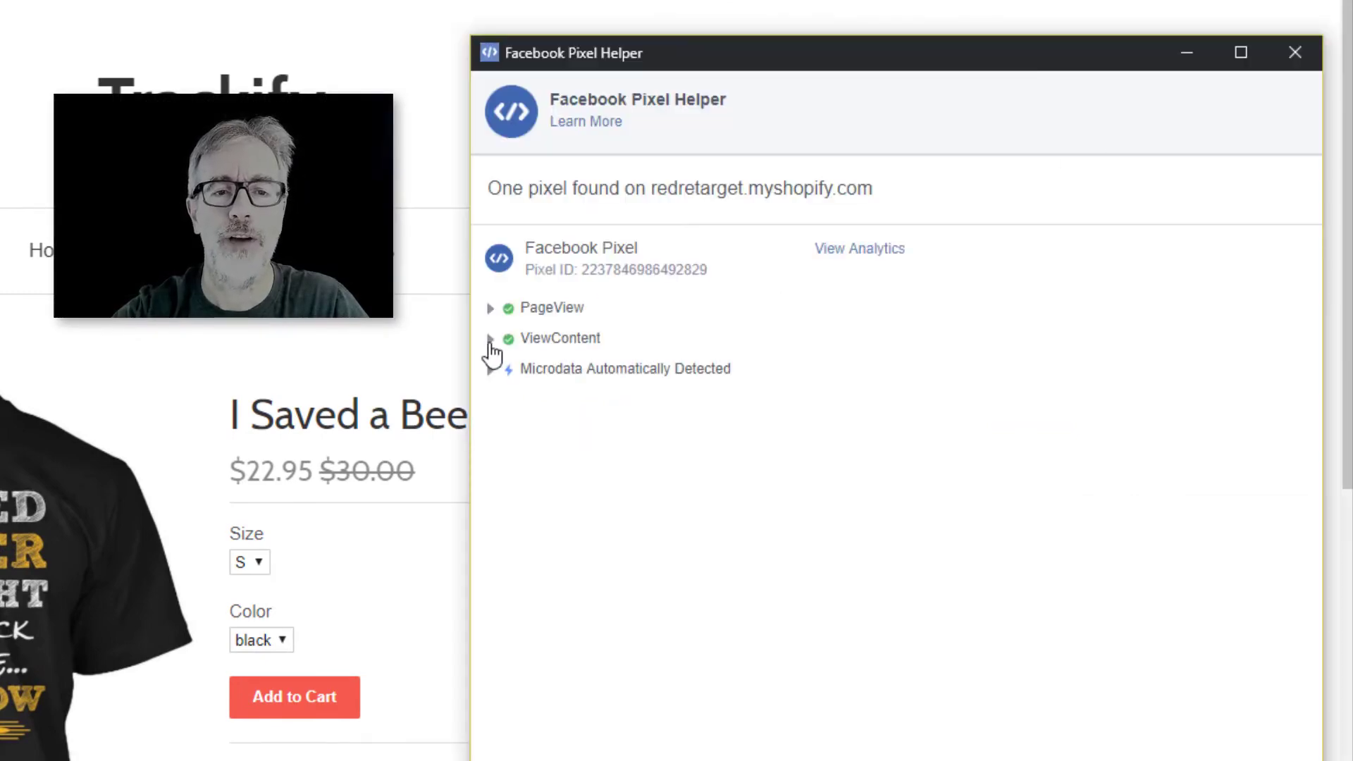
pyautogui.click(490, 342)
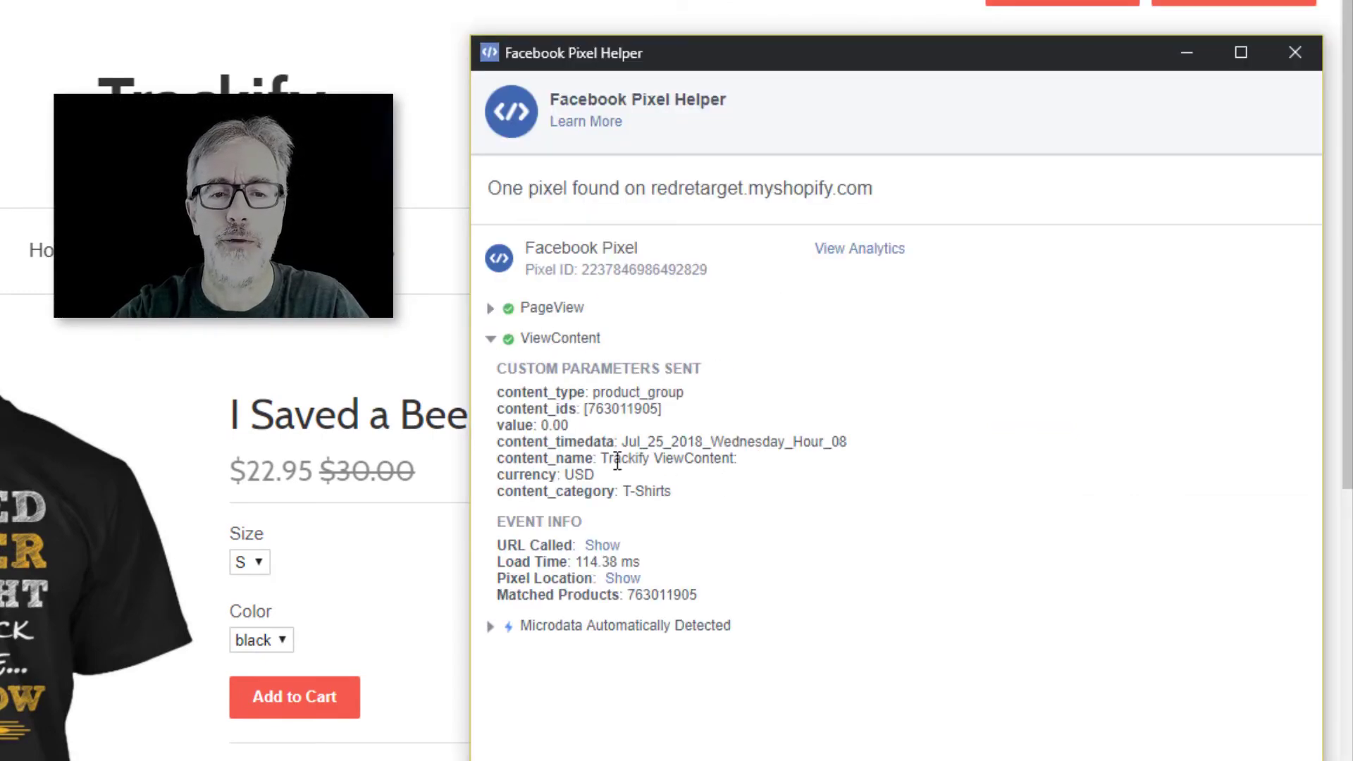
pyautogui.moveTo(603, 459); pyautogui.dragTo(826, 459)
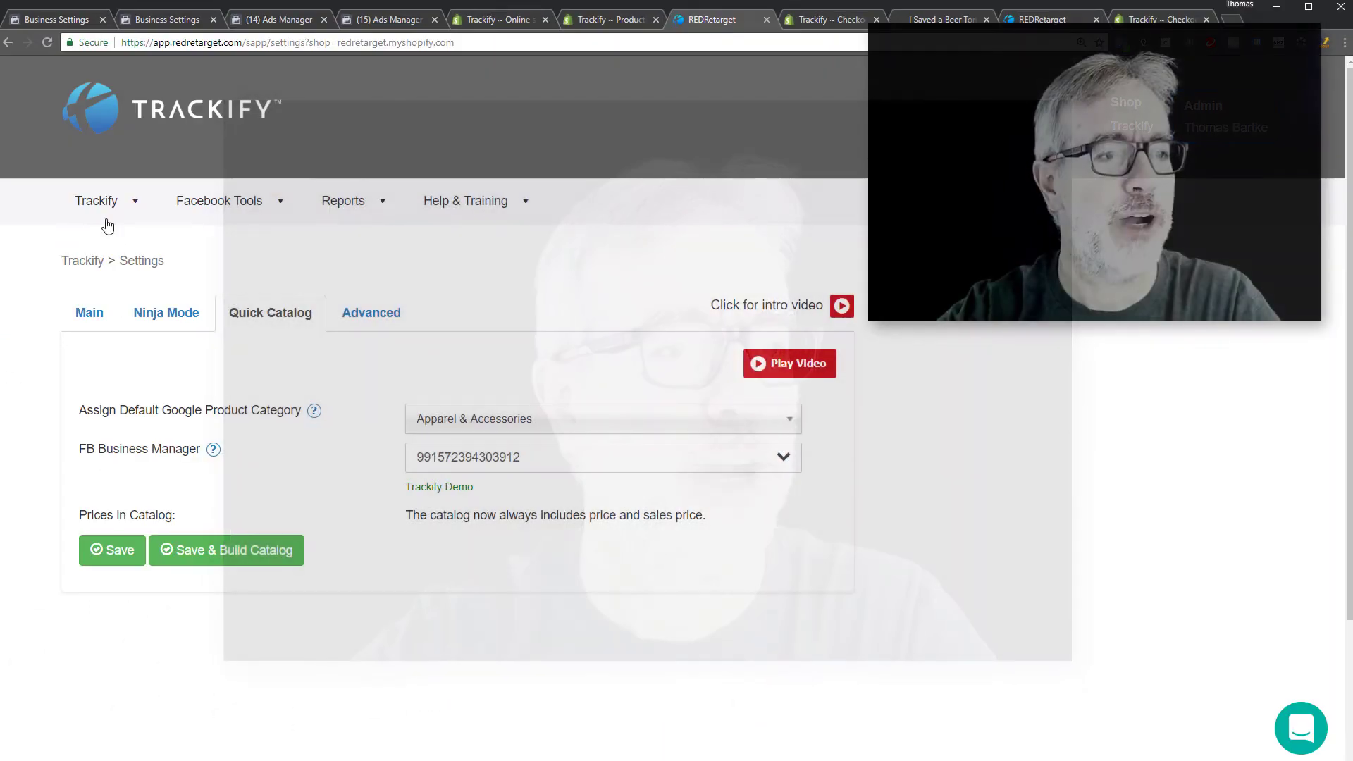
# Open the Trackify pages dropdown from the Quick Catalog settings.
pyautogui.click(73, 211)
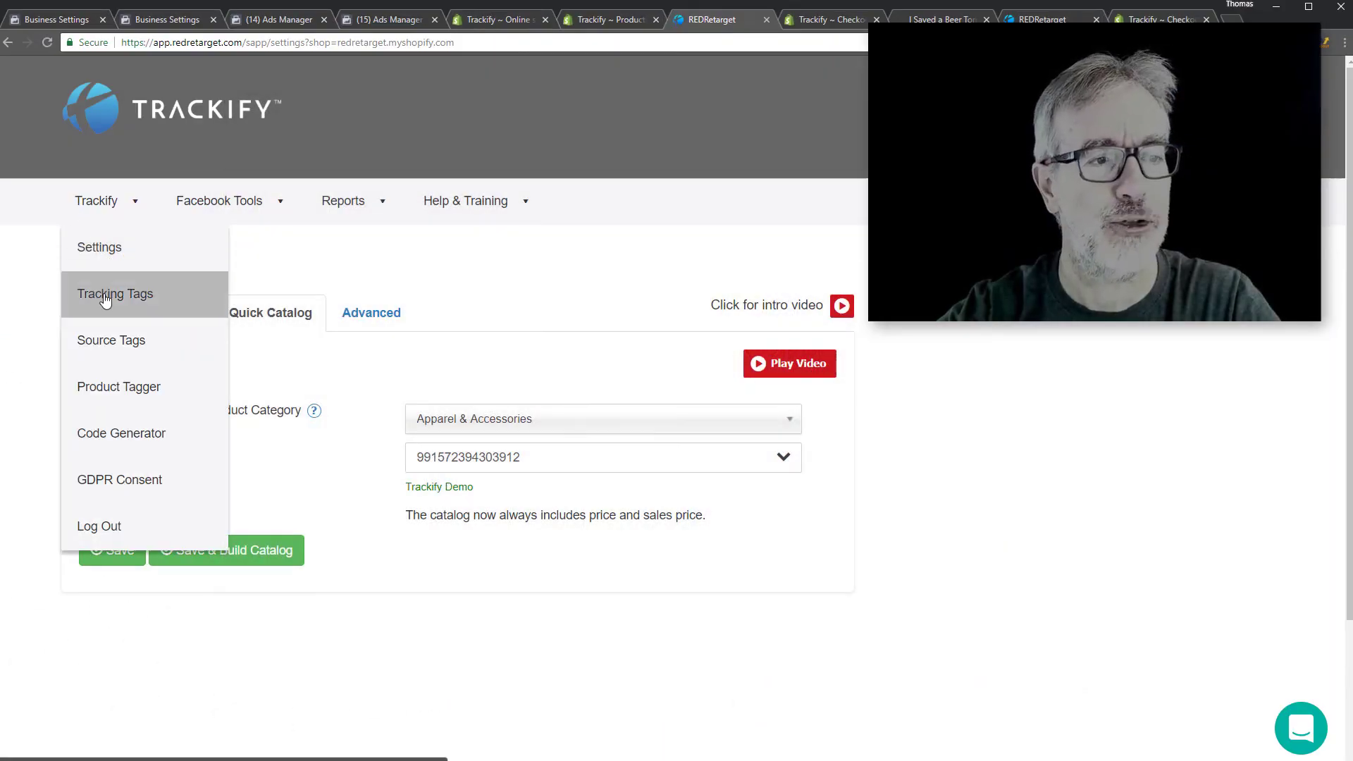